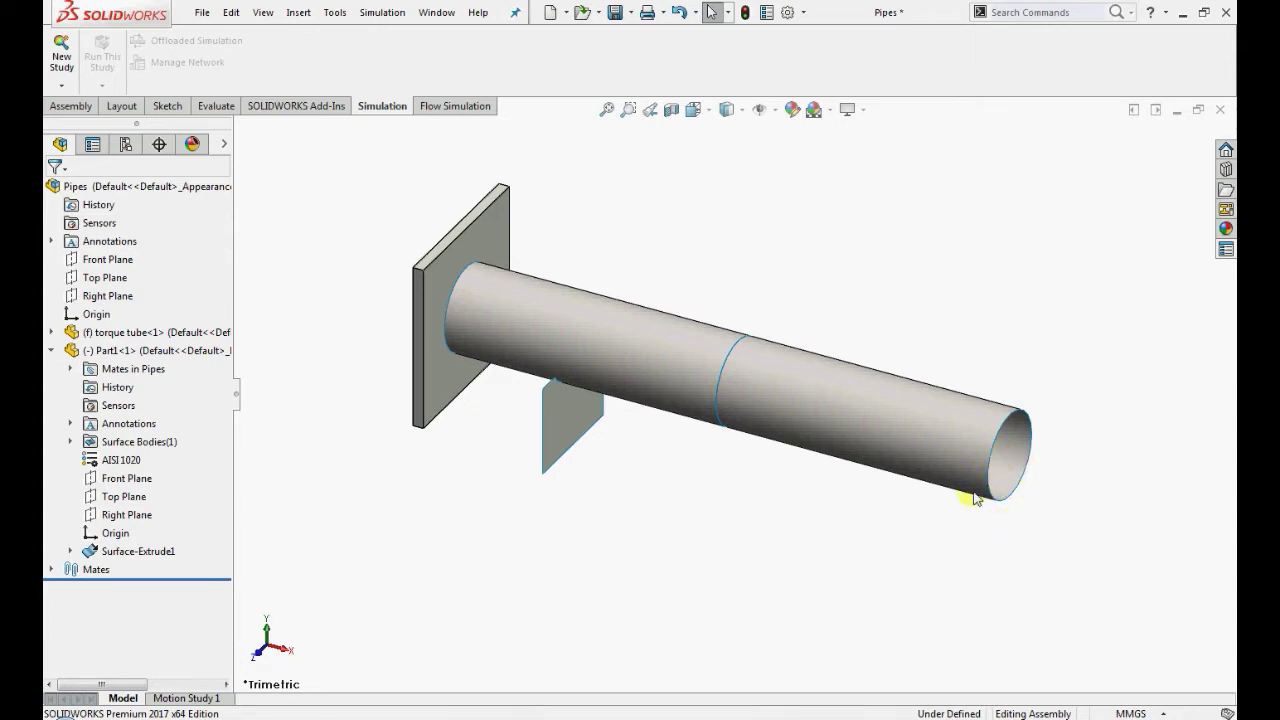
- Create a new static simulation study named Extreme Loading
click(61, 85)
click(90, 105)
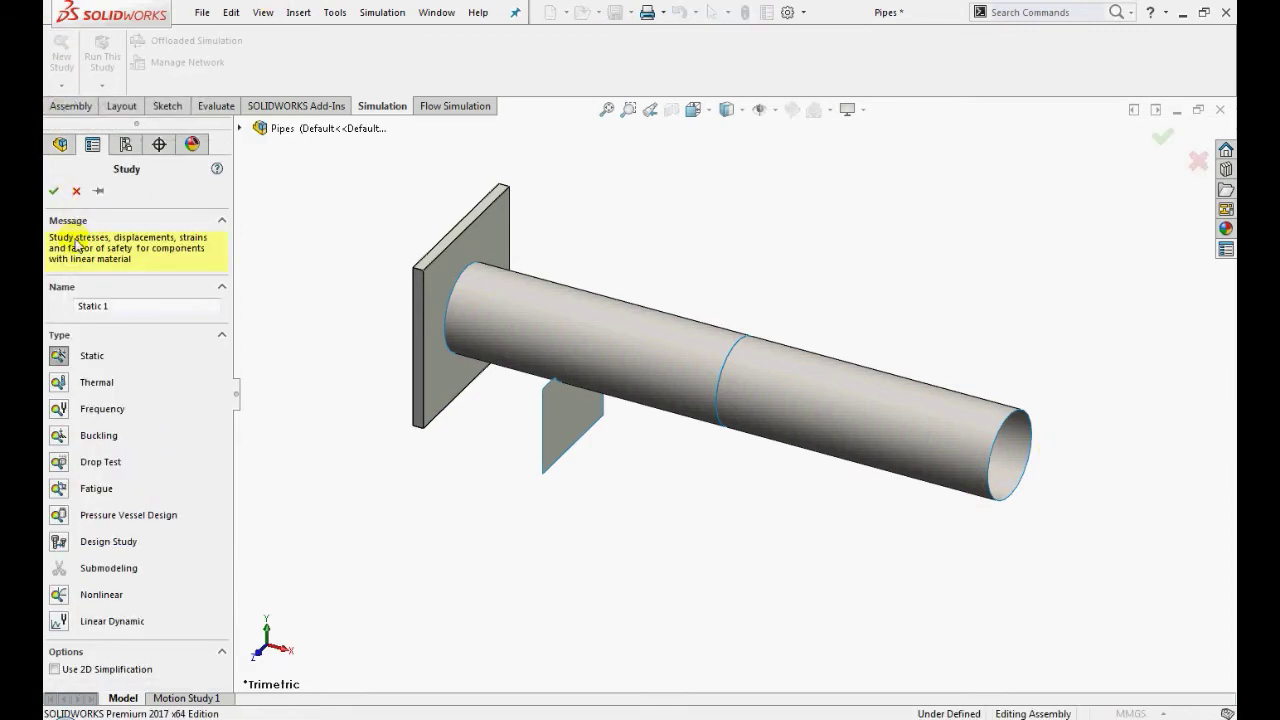
double_click(127, 309)
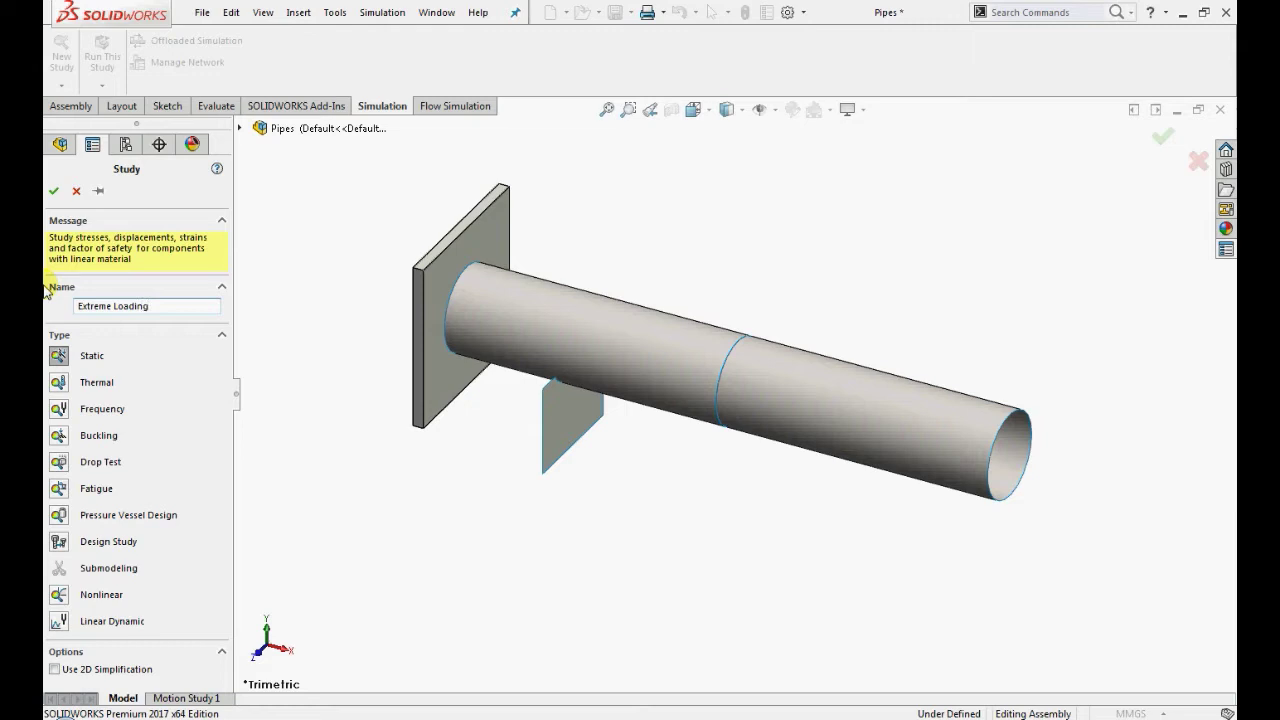
click(53, 191)
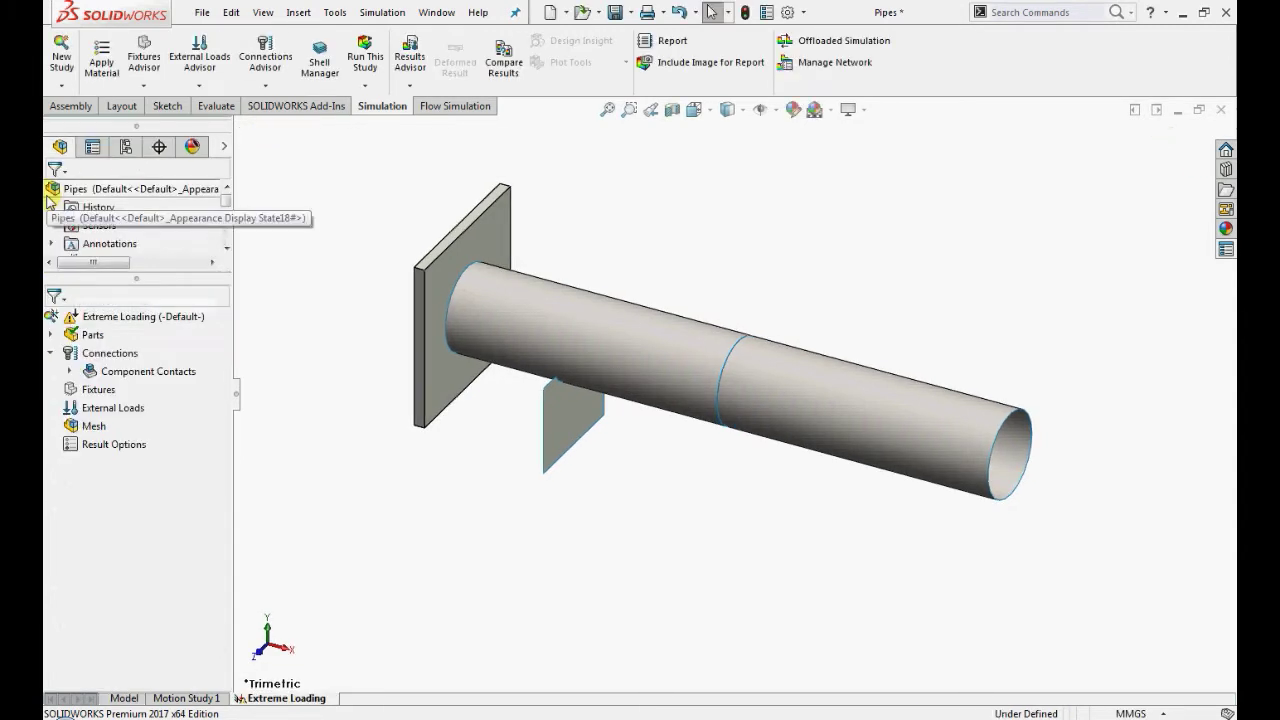
- Define Part1-1 and both surface bodies of the torque tube as thin shells with a thickness of 5 mm
click(51, 335)
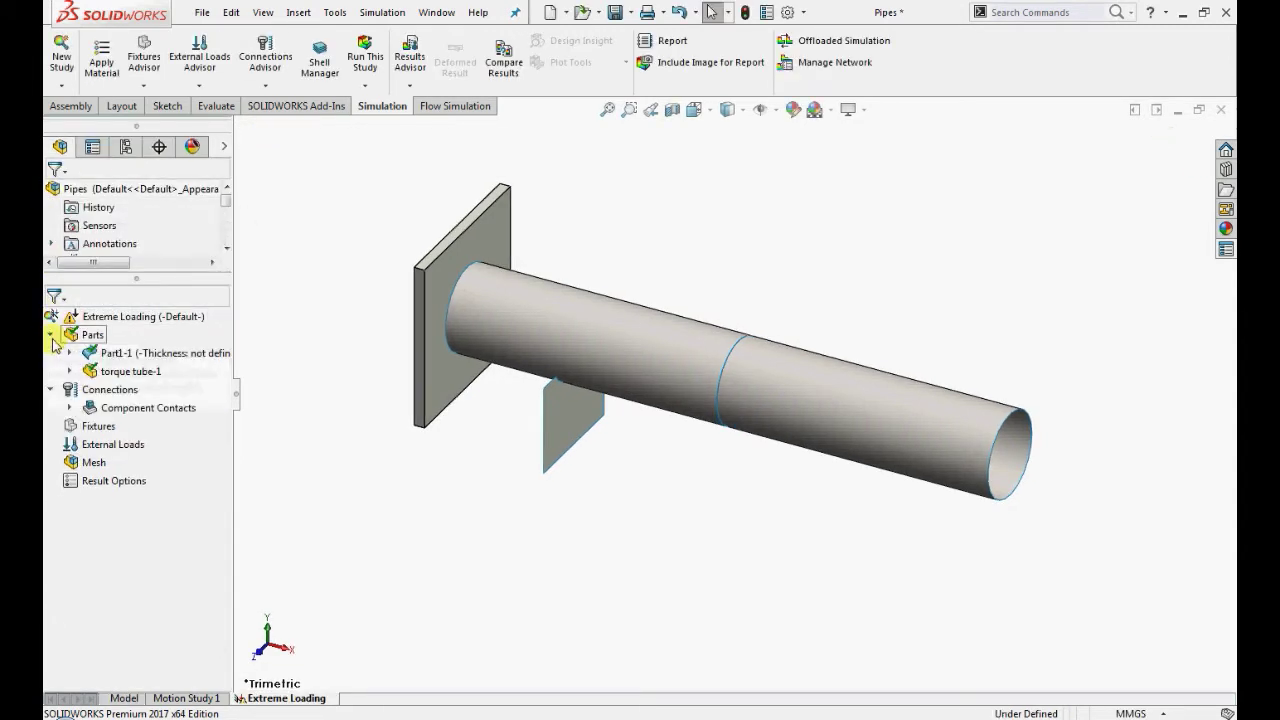
click(68, 372)
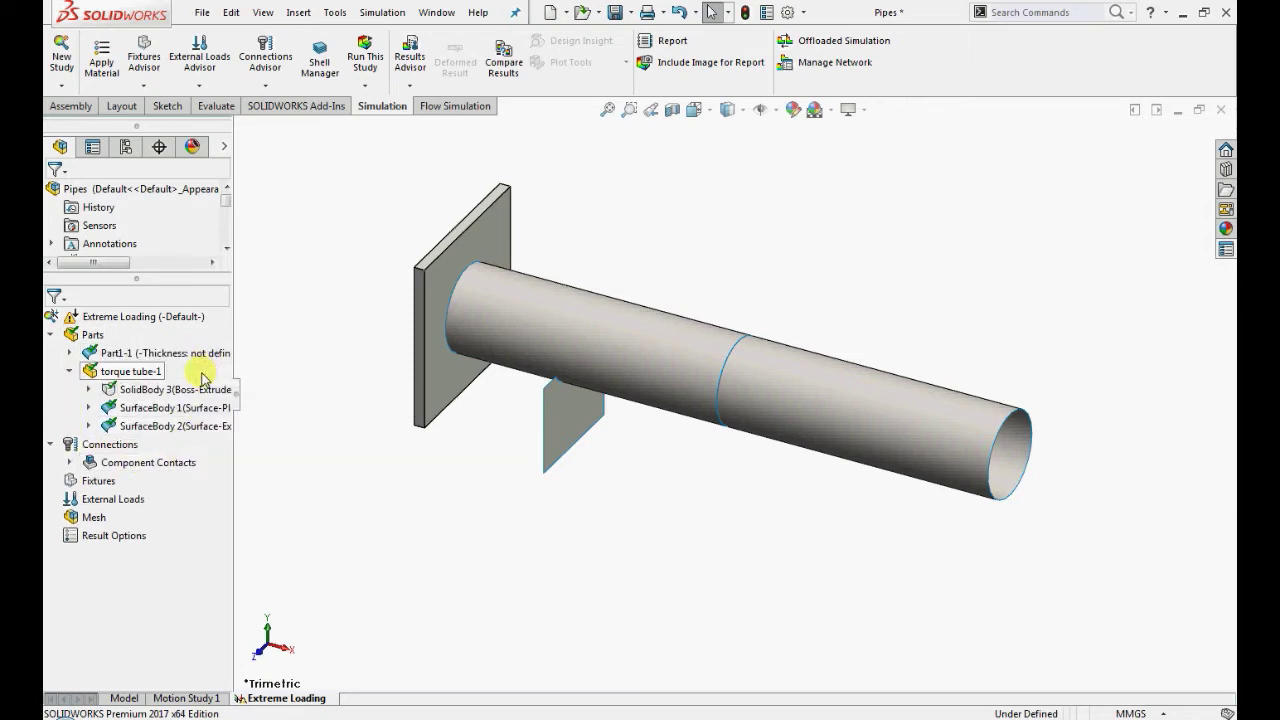
click(160, 353)
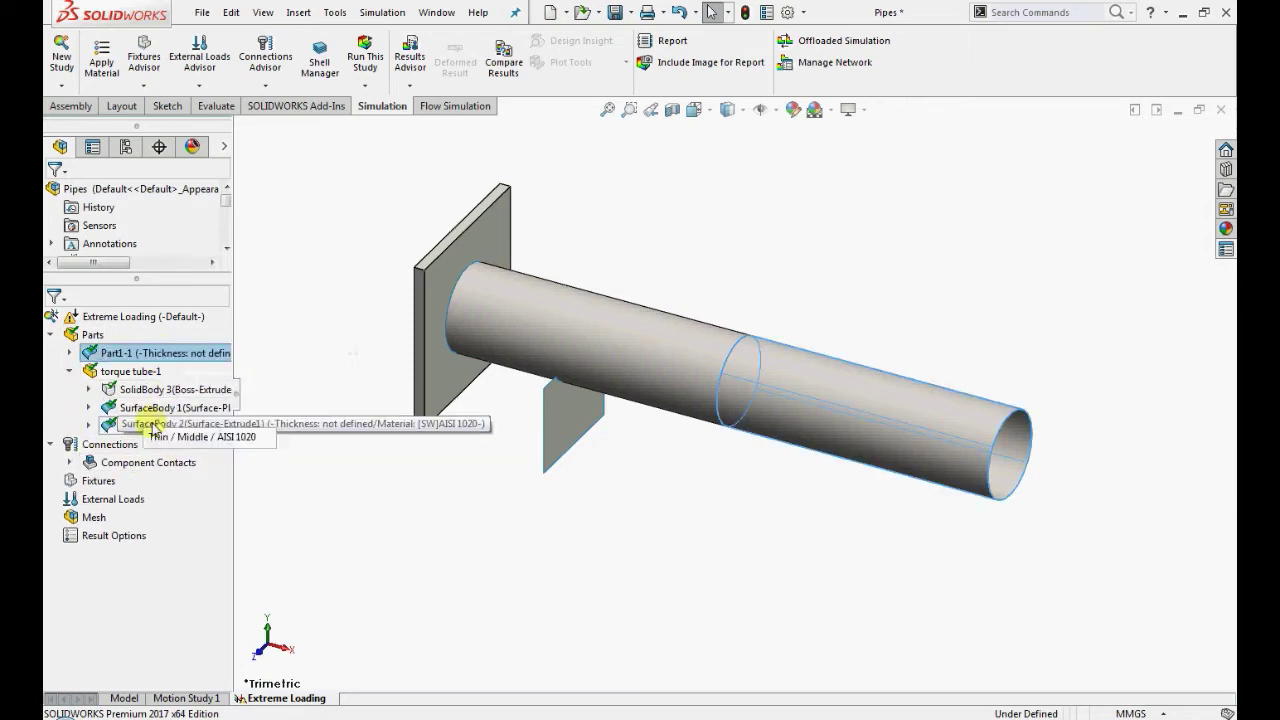
ctrl+click(145, 408)
ctrl+click(145, 426)
right_click(144, 426)
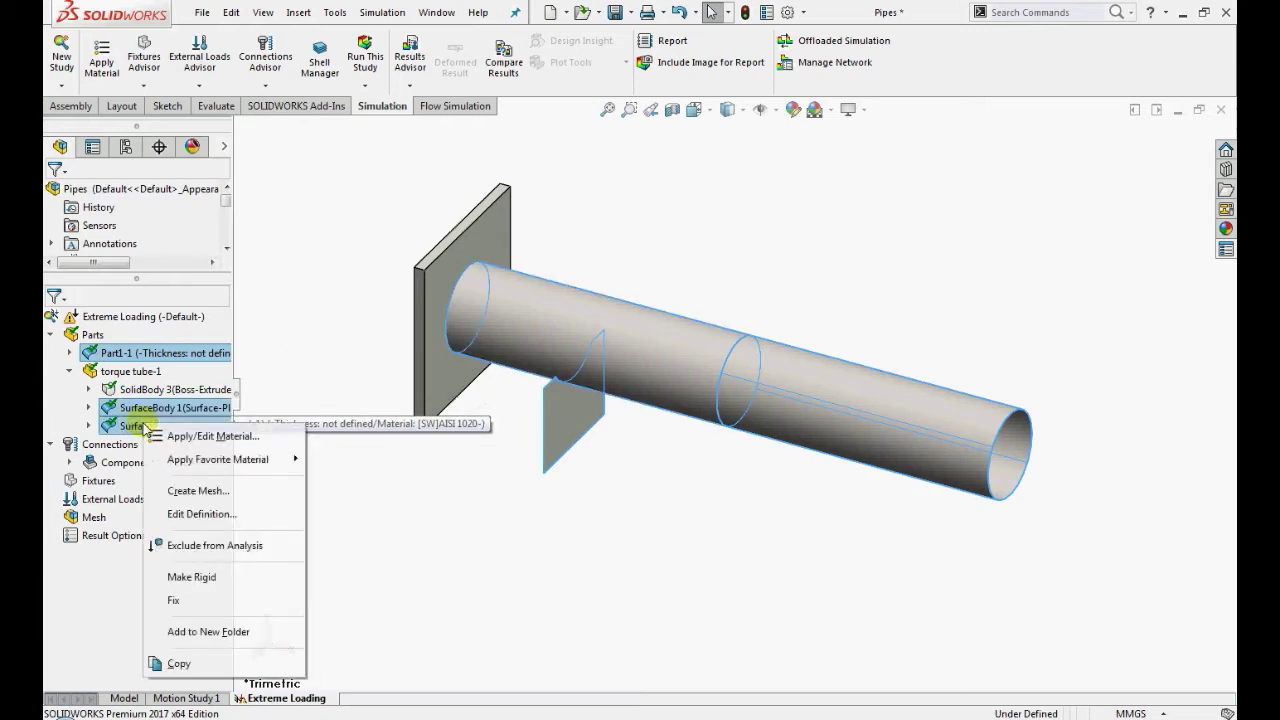
click(200, 514)
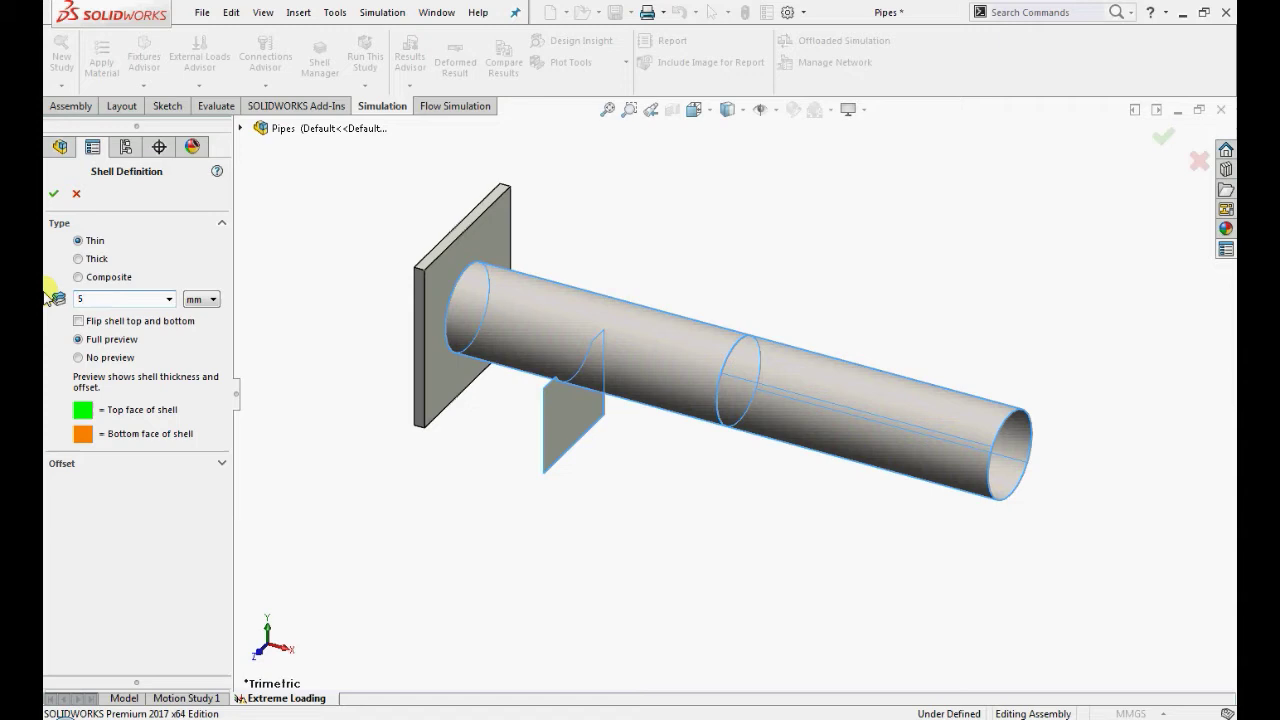
click(52, 194)
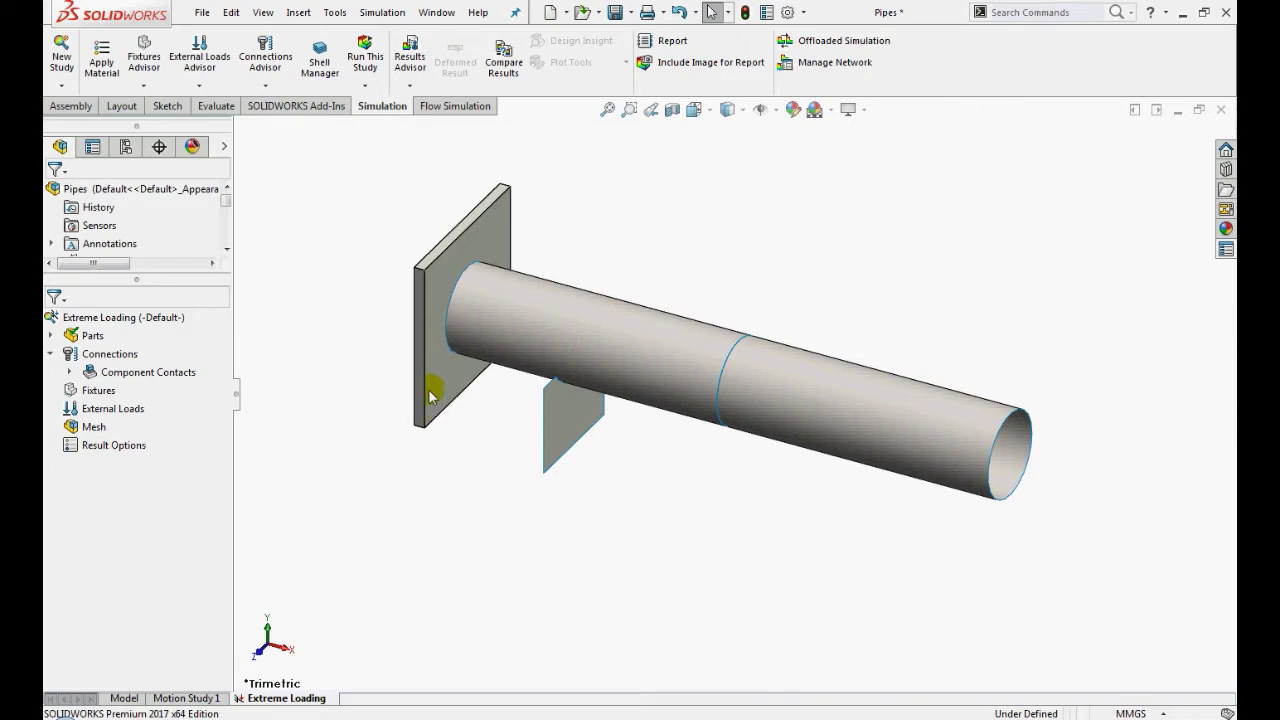
- Start a single-sided fillet edge weld joining the torque tube's cylindrical face to the square end plate along their circular intersection edge
right_click(107, 355)
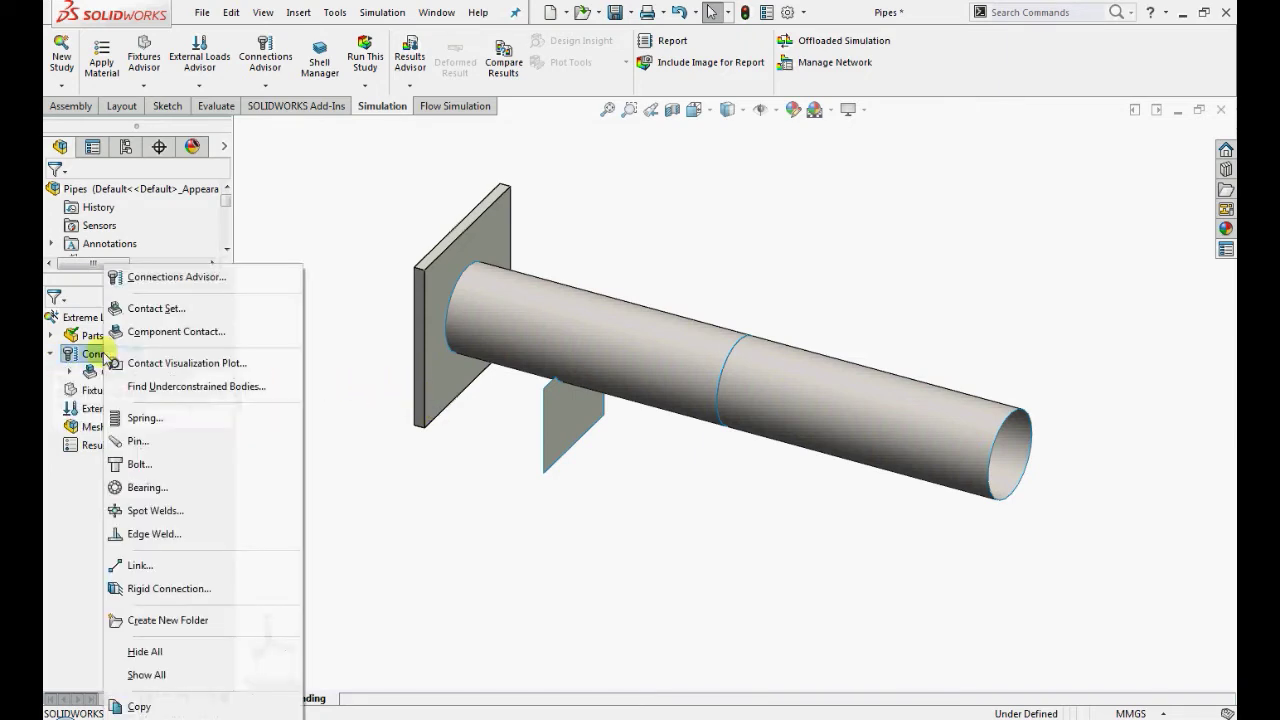
click(167, 534)
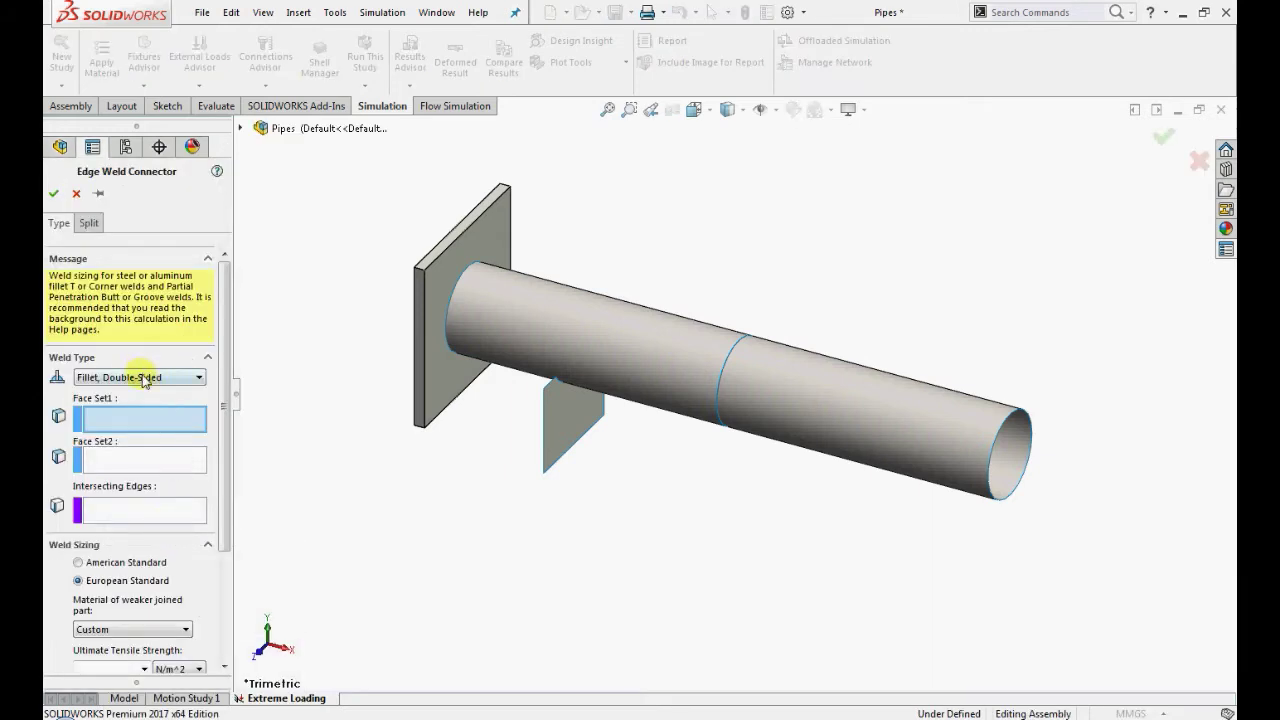
click(143, 378)
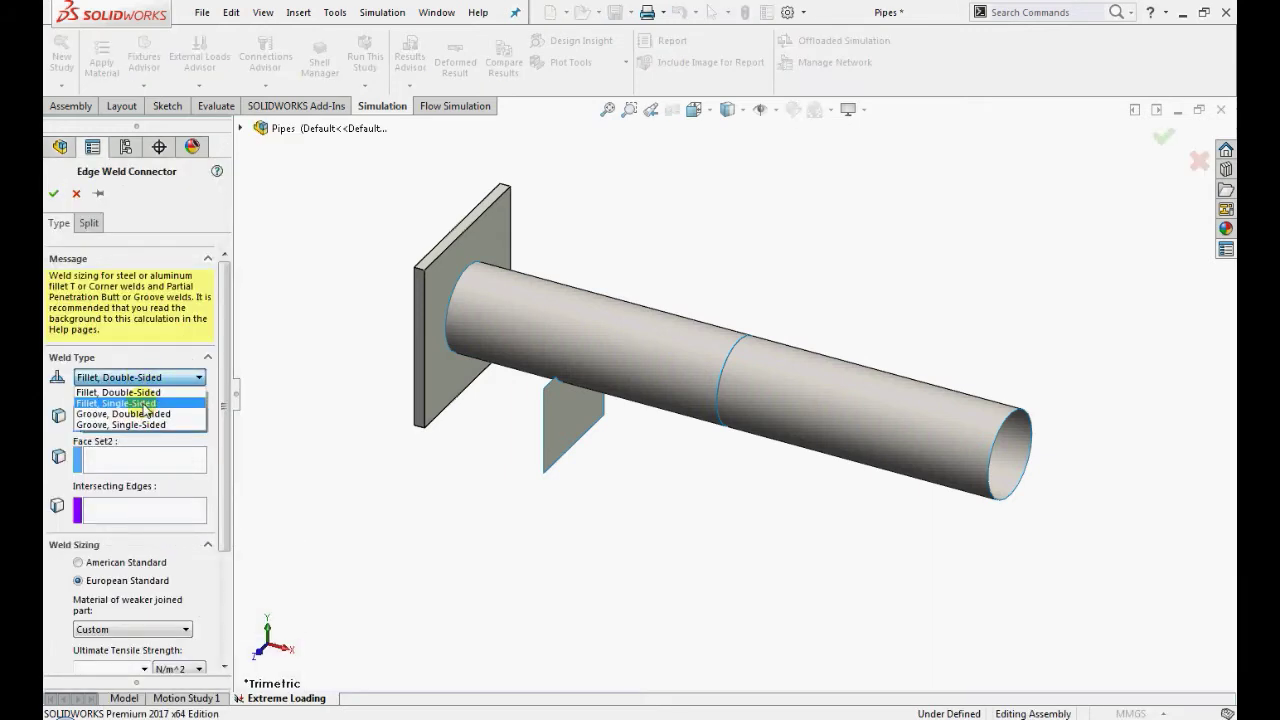
click(140, 403)
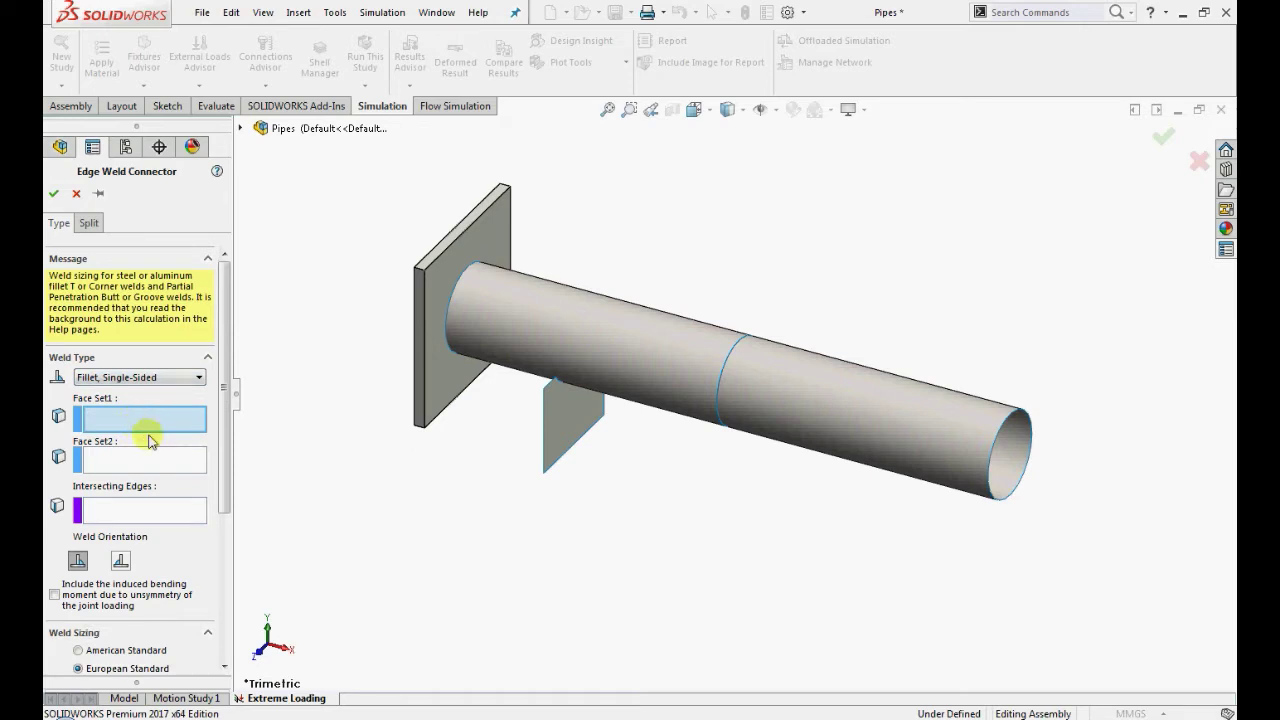
click(571, 325)
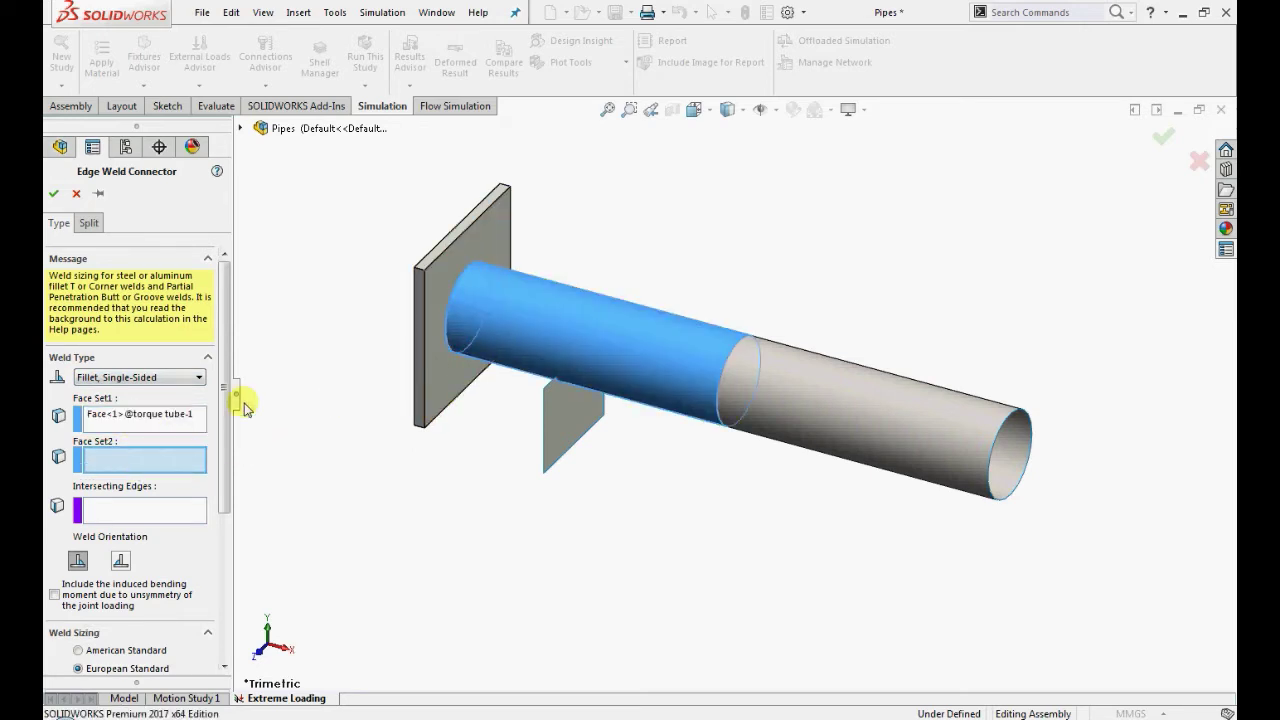
click(440, 396)
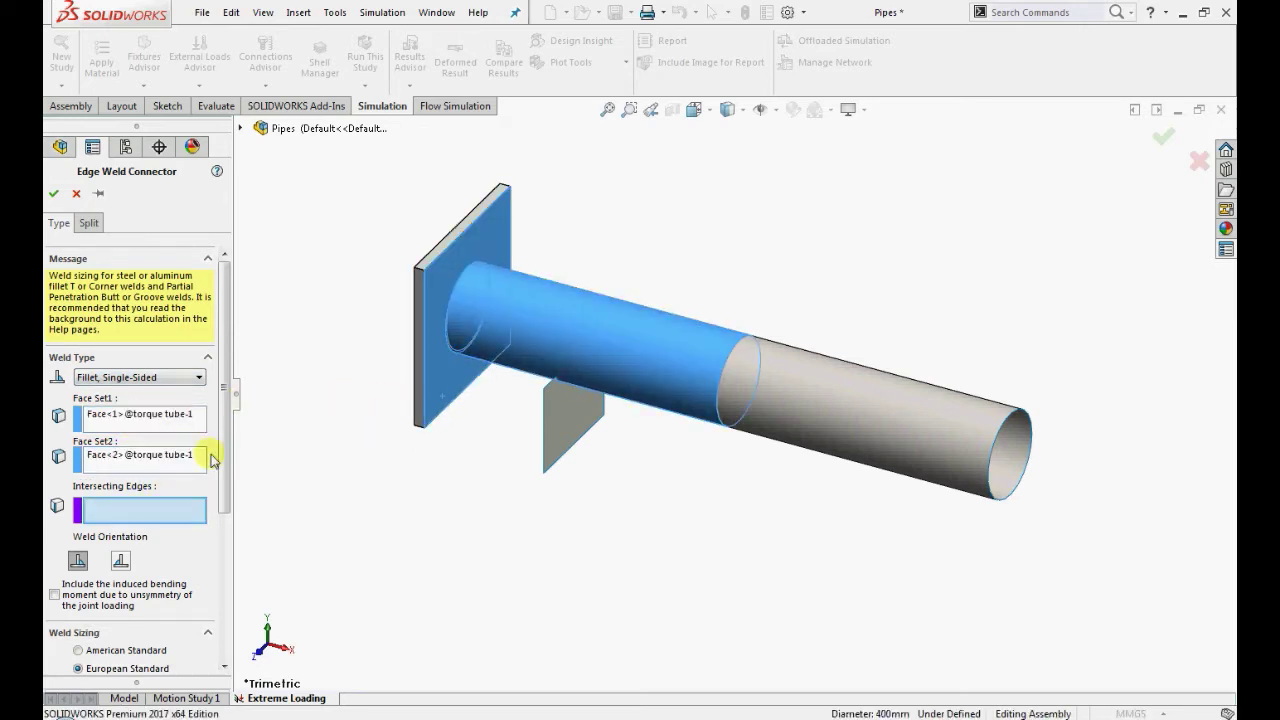
click(449, 315)
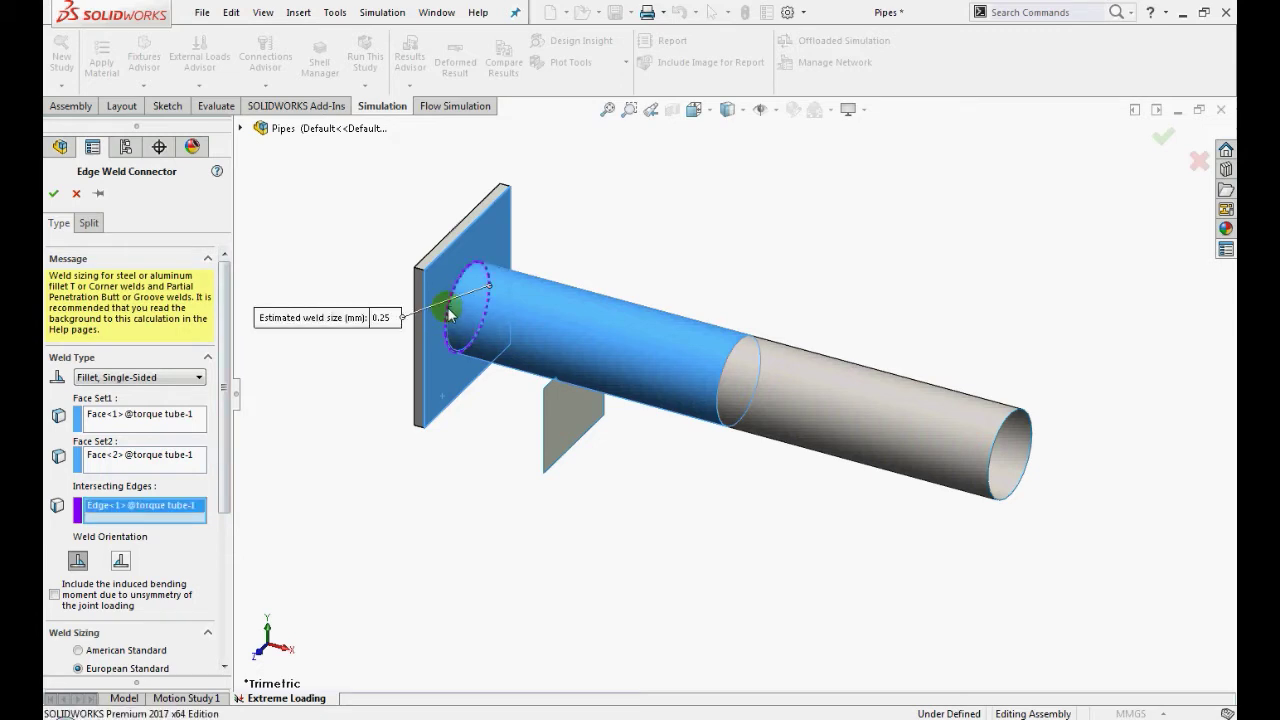
- Size the tube-to-end-plate weld by the American Standard with a 4 mm estimated size, and create it keeping the connector settings open
scroll(200, 480, down, 3)
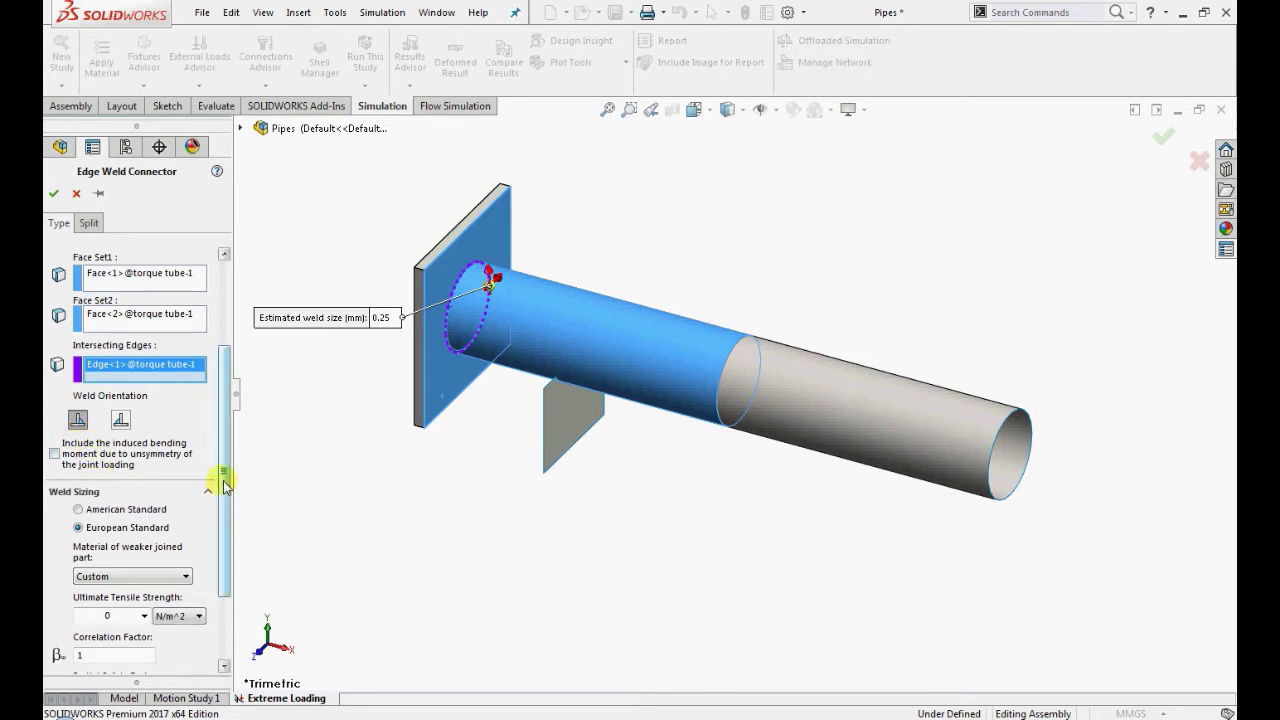
drag(224, 485, 226, 514)
click(103, 404)
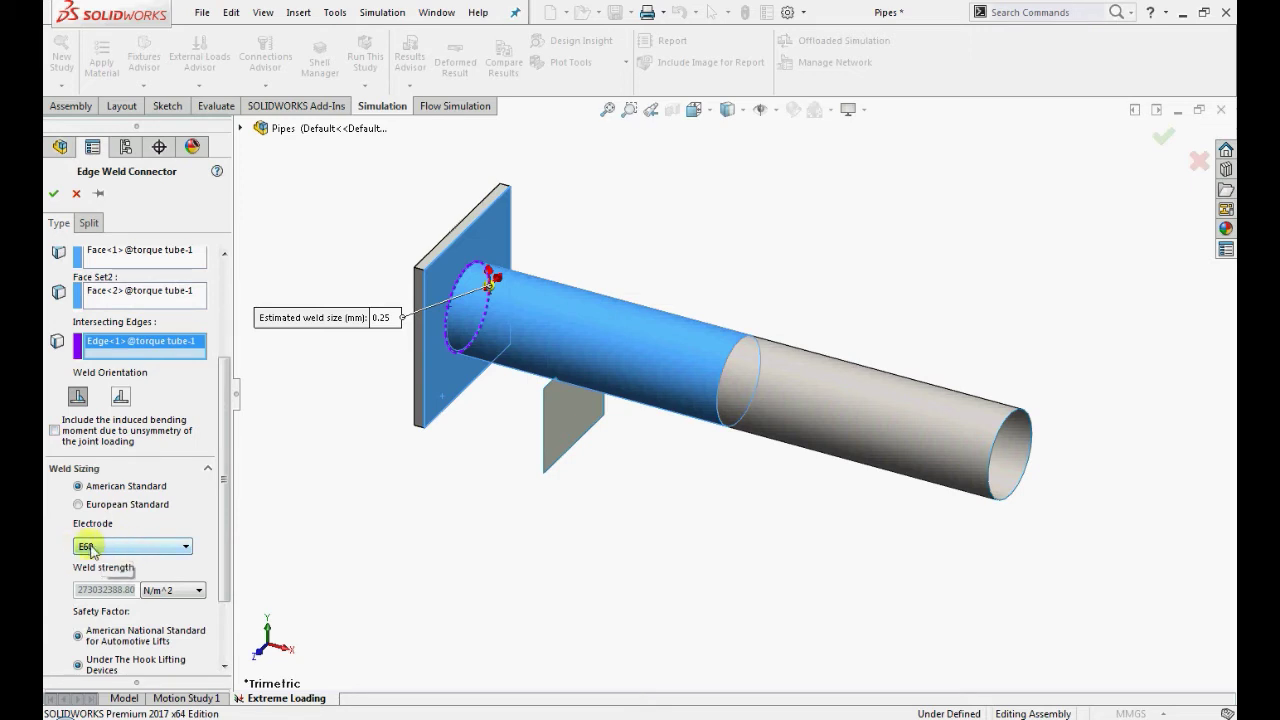
drag(222, 525, 220, 618)
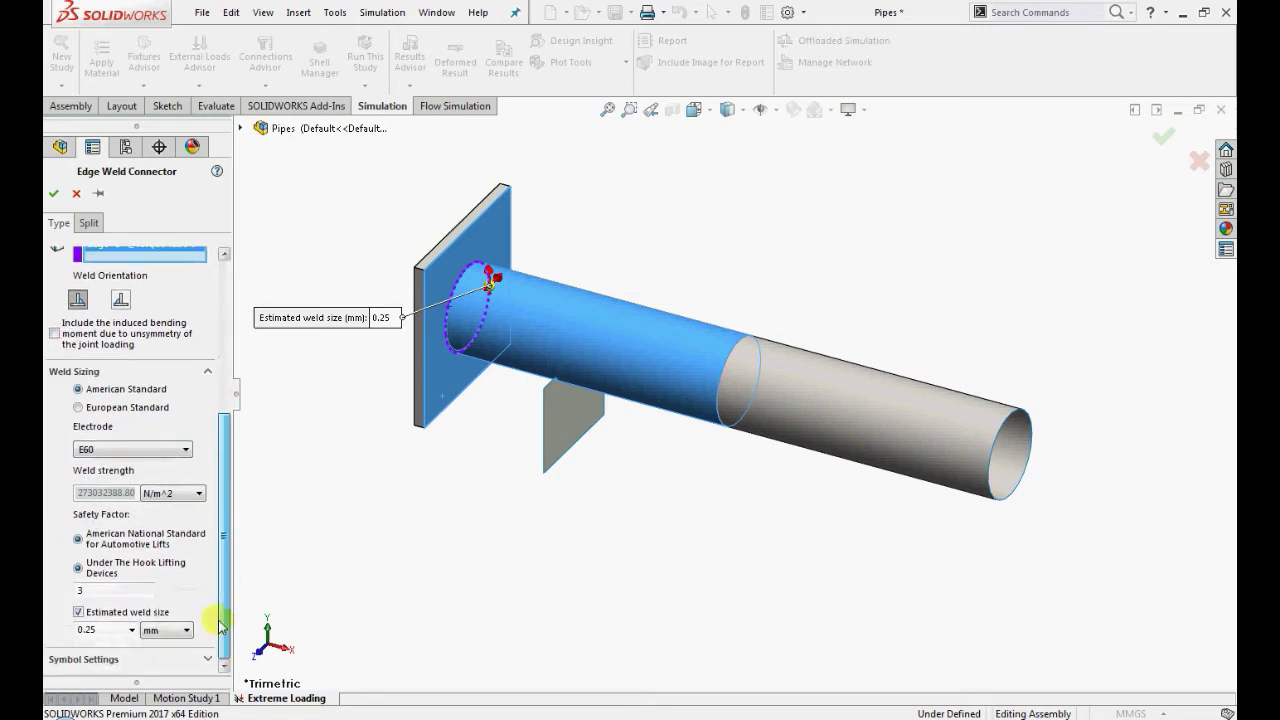
double_click(103, 631)
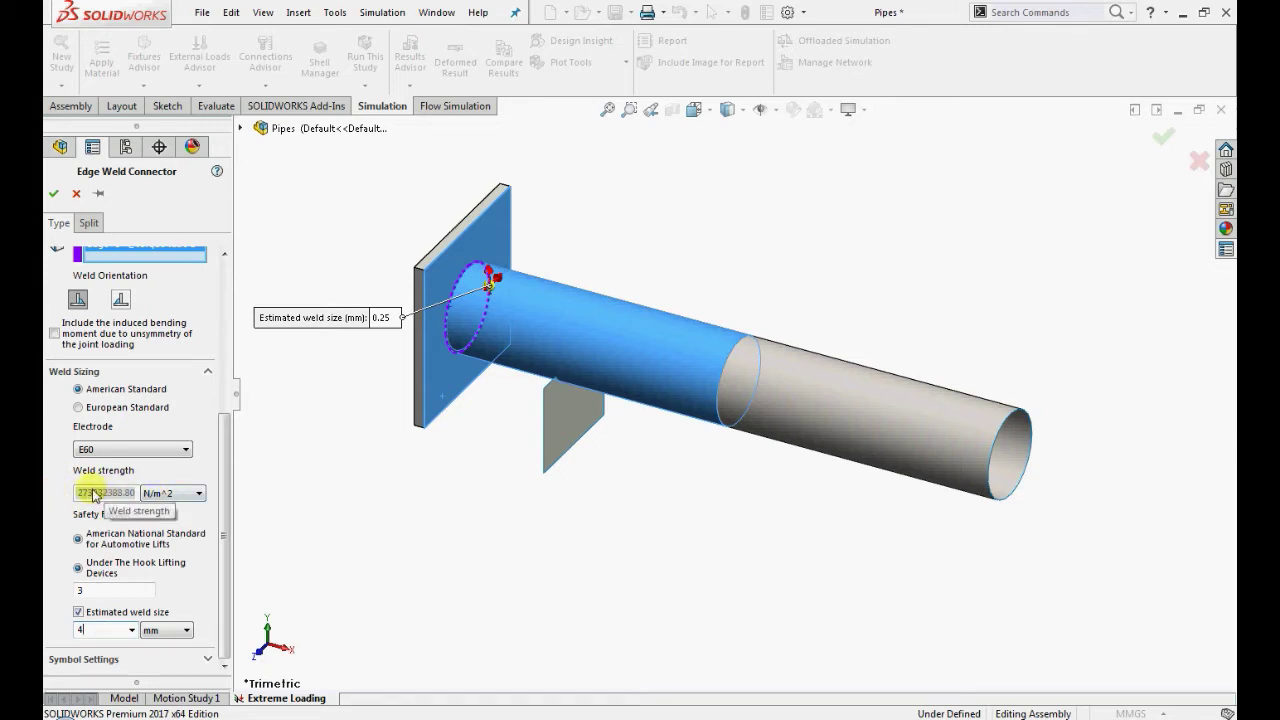
click(98, 194)
click(50, 197)
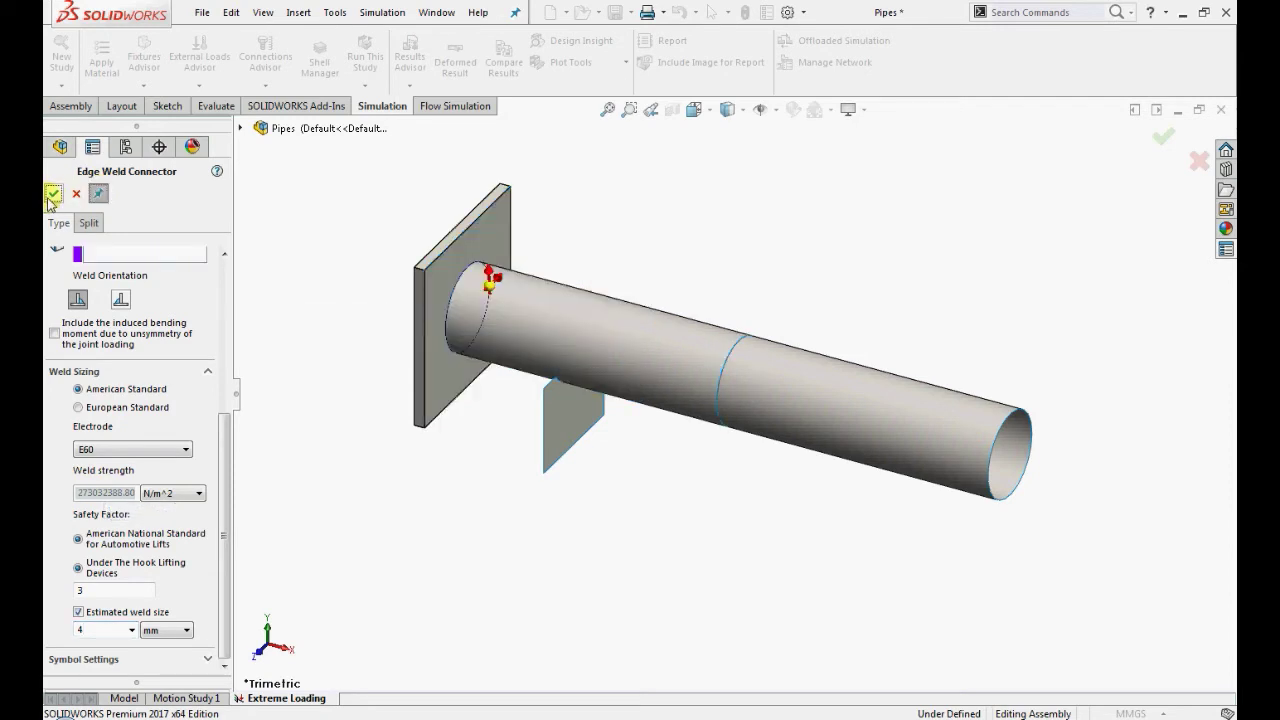
- Add a double-sided fillet edge weld between the small plate under the tube and the torque tube's cylindrical face, keeping the 4 mm size
drag(229, 490, 229, 340)
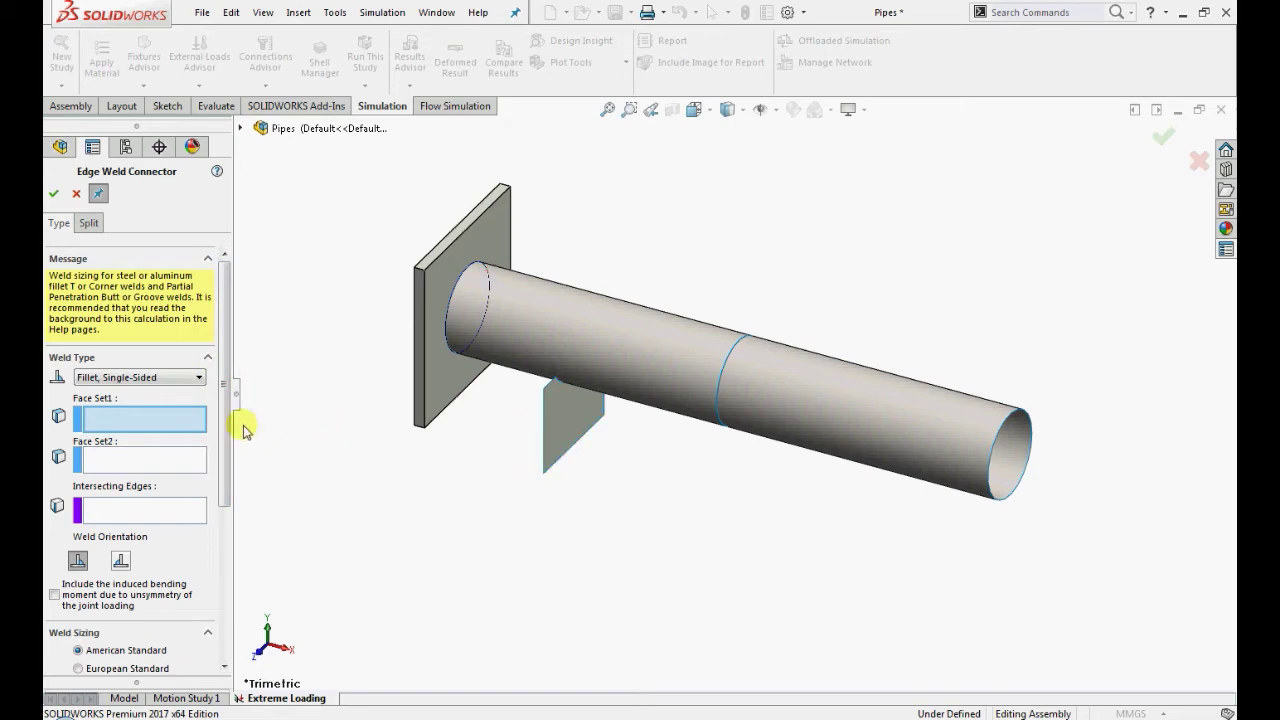
click(147, 384)
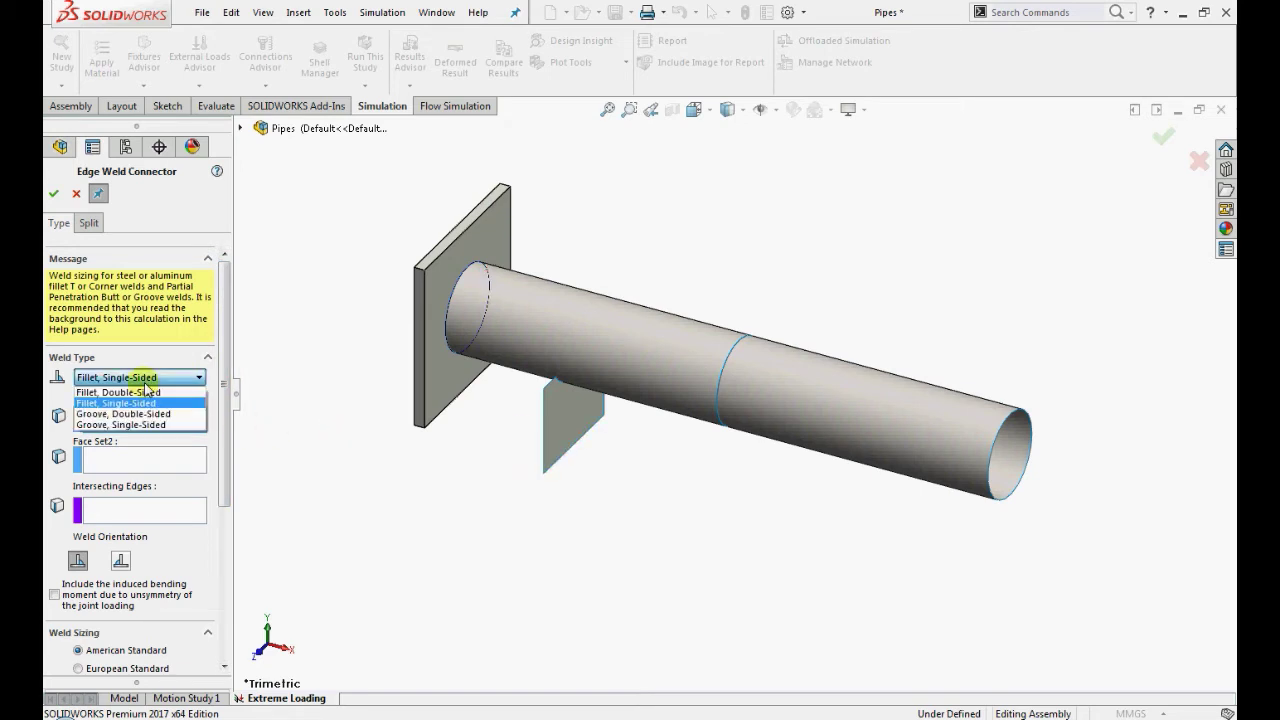
click(147, 392)
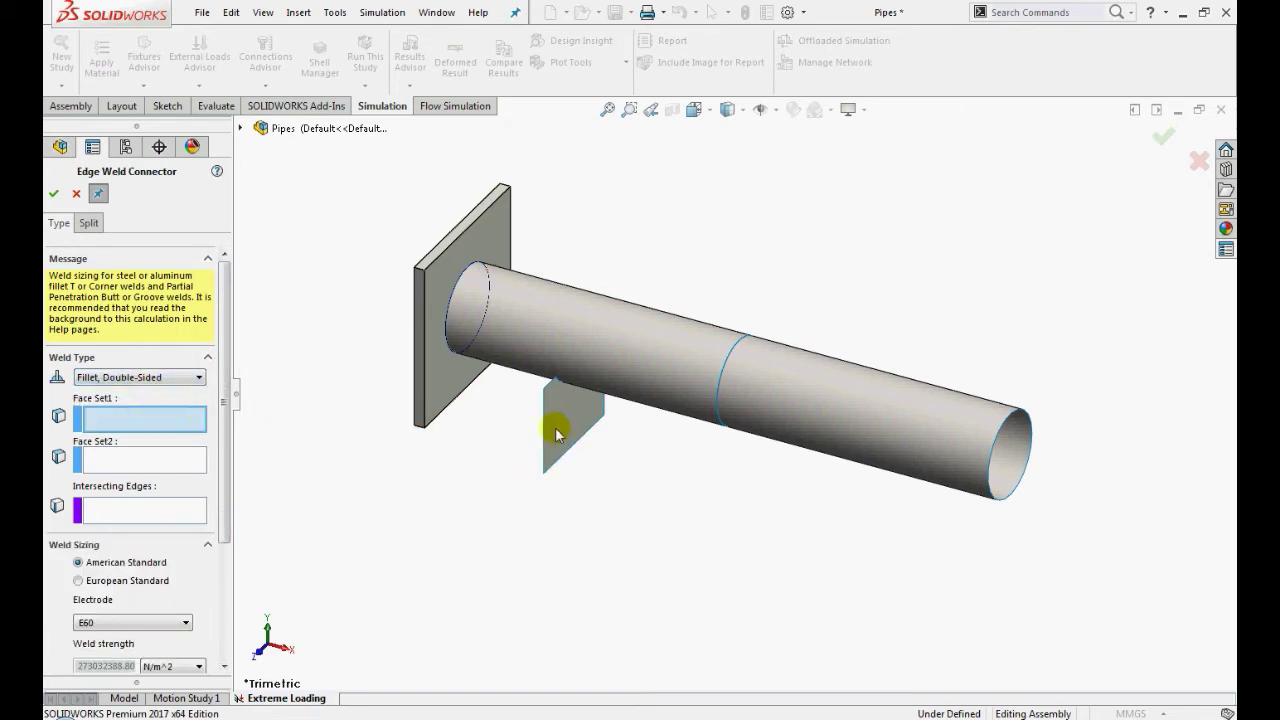
click(557, 432)
click(195, 456)
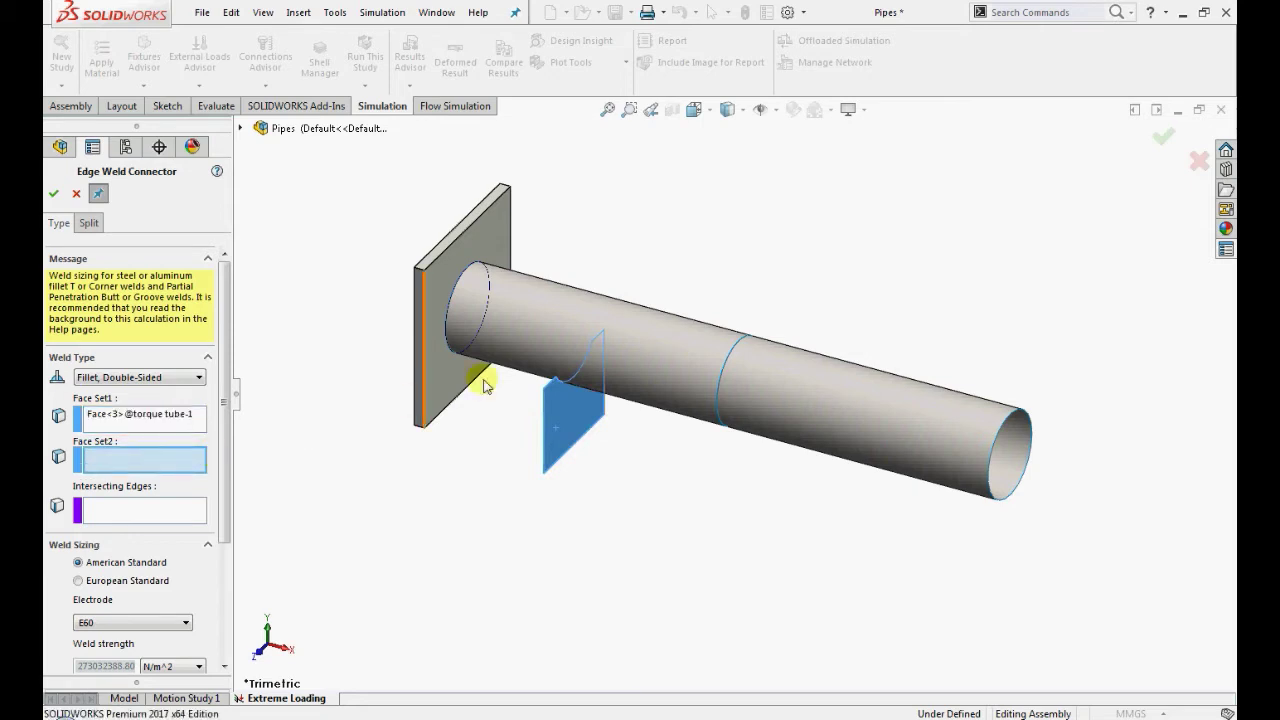
click(576, 352)
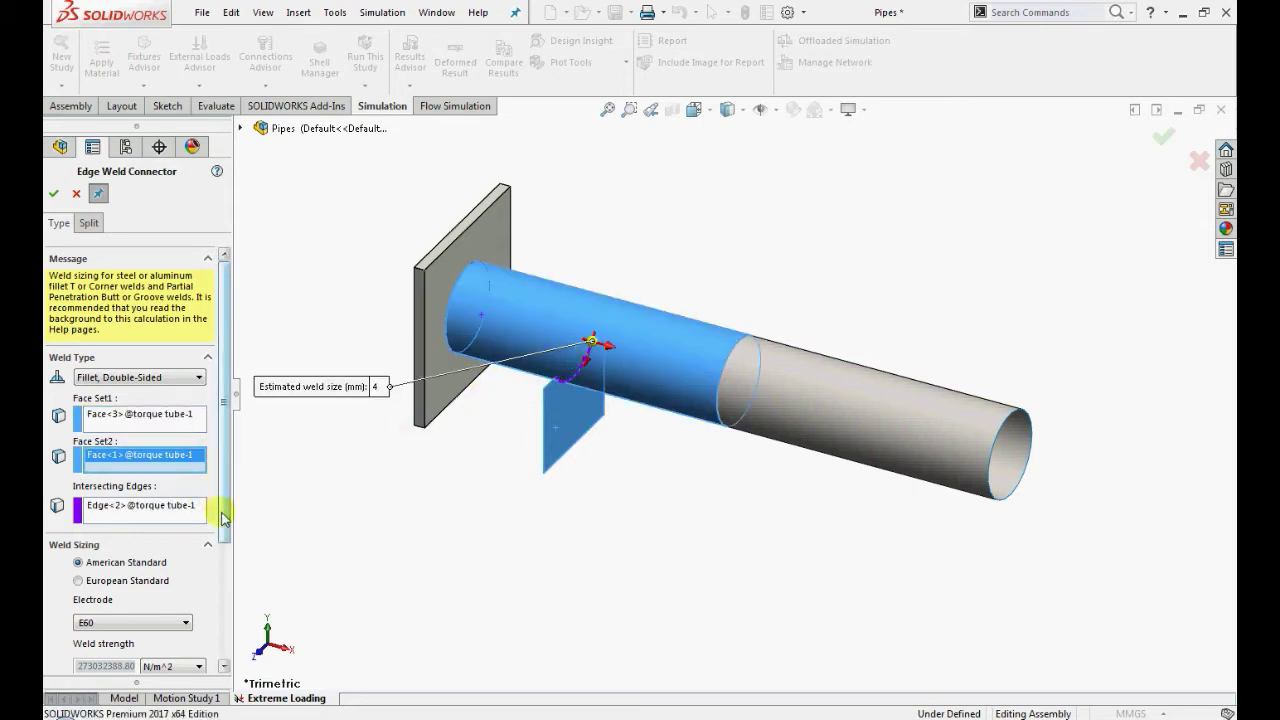
scroll(218, 527, down, 4)
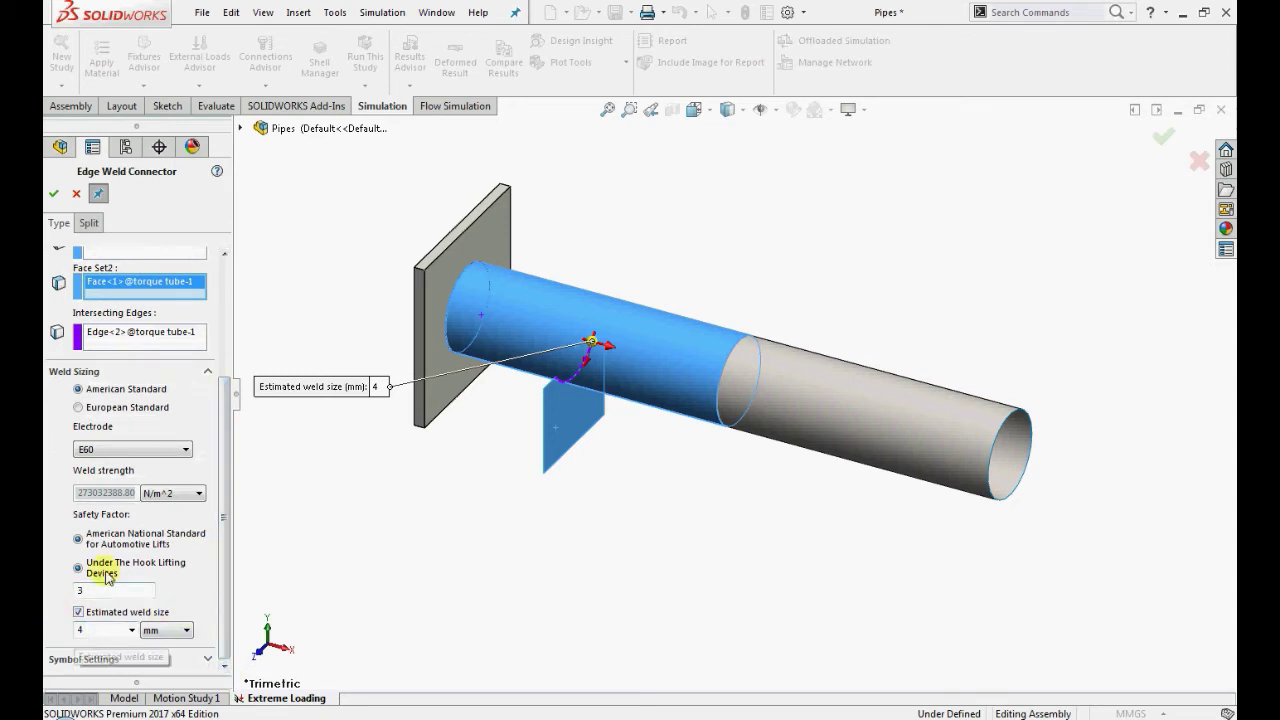
click(55, 194)
- Add a single-sided groove edge weld joining the torque tube and Part1-1 cylindrical faces along their shared circular edge, keeping the 4 mm size
drag(223, 443, 223, 328)
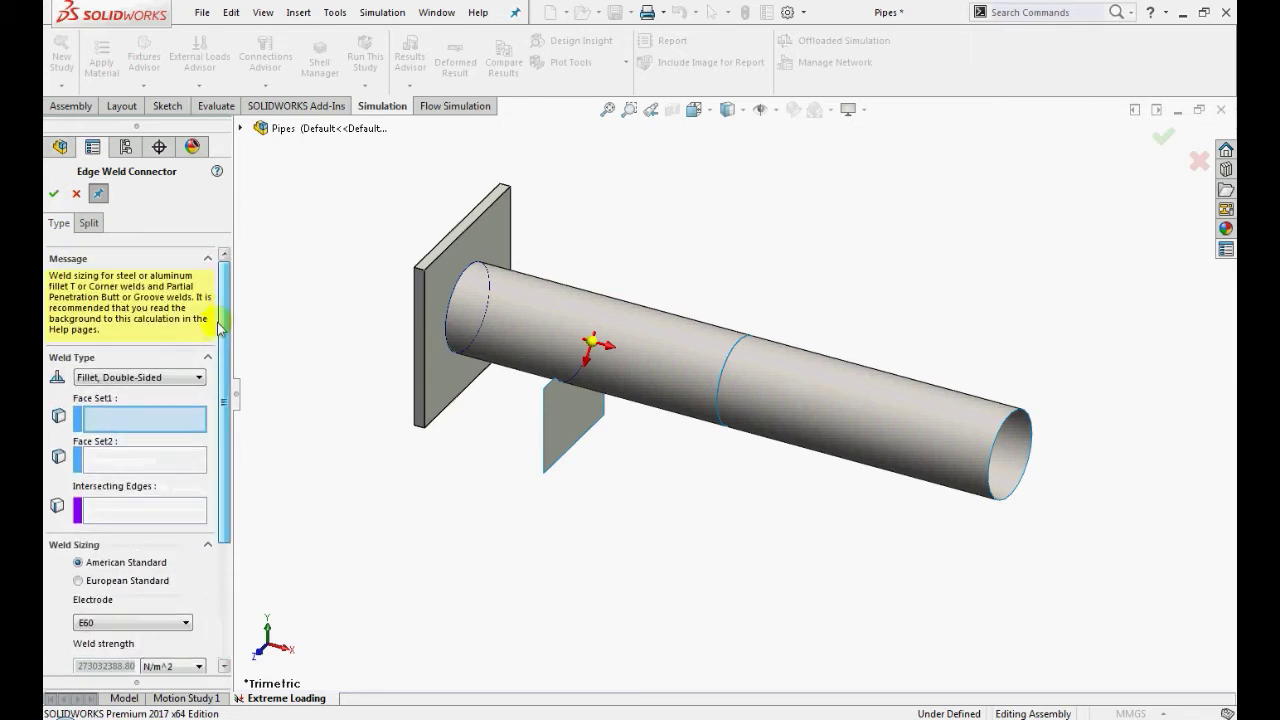
click(150, 380)
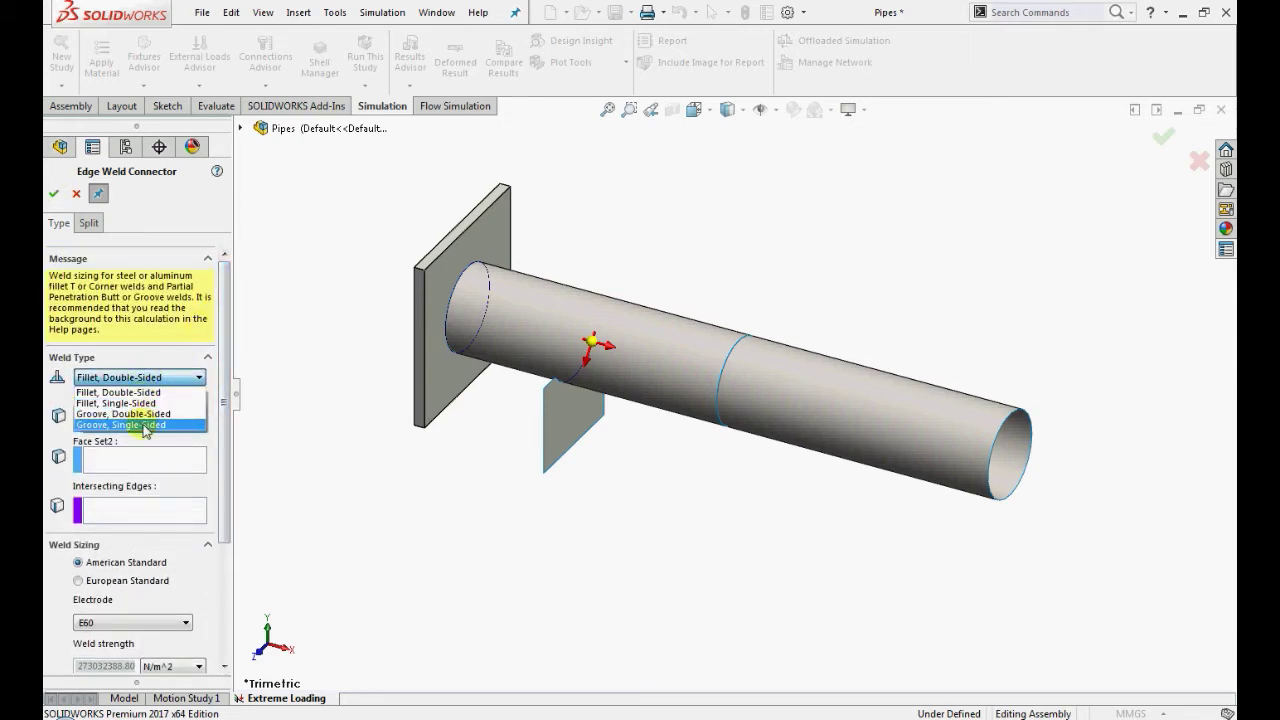
click(140, 424)
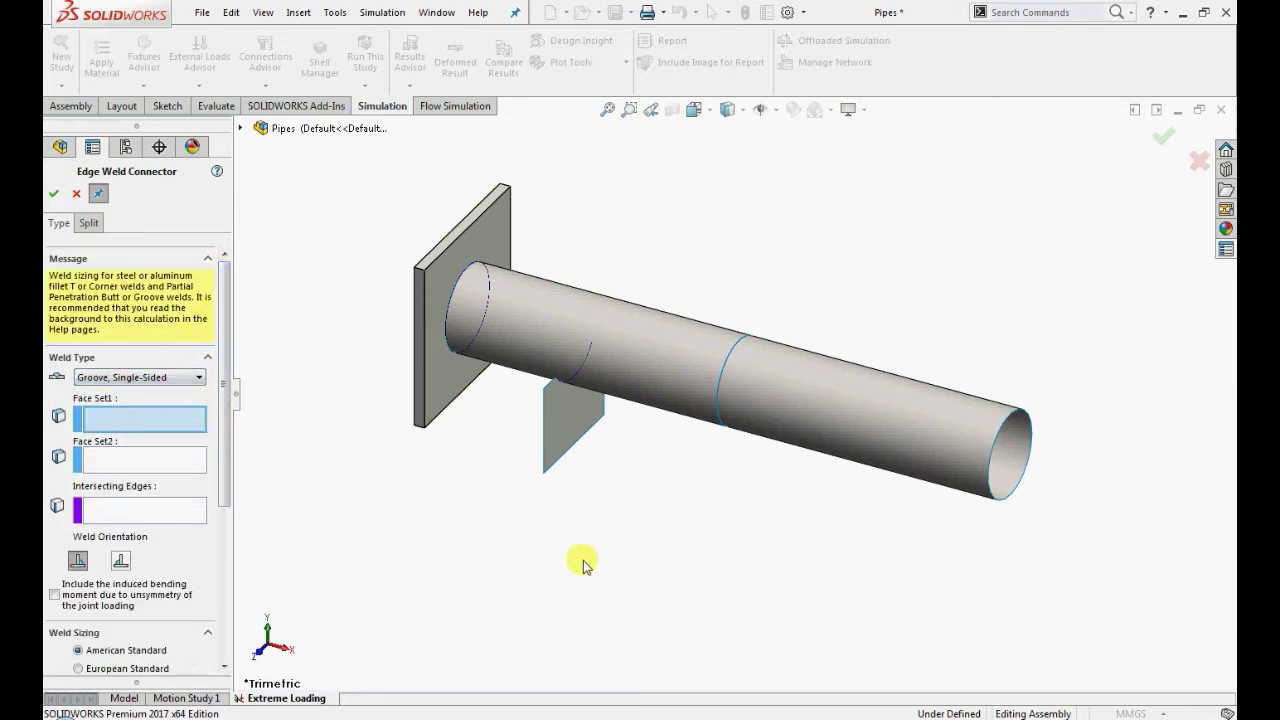
click(686, 350)
click(160, 459)
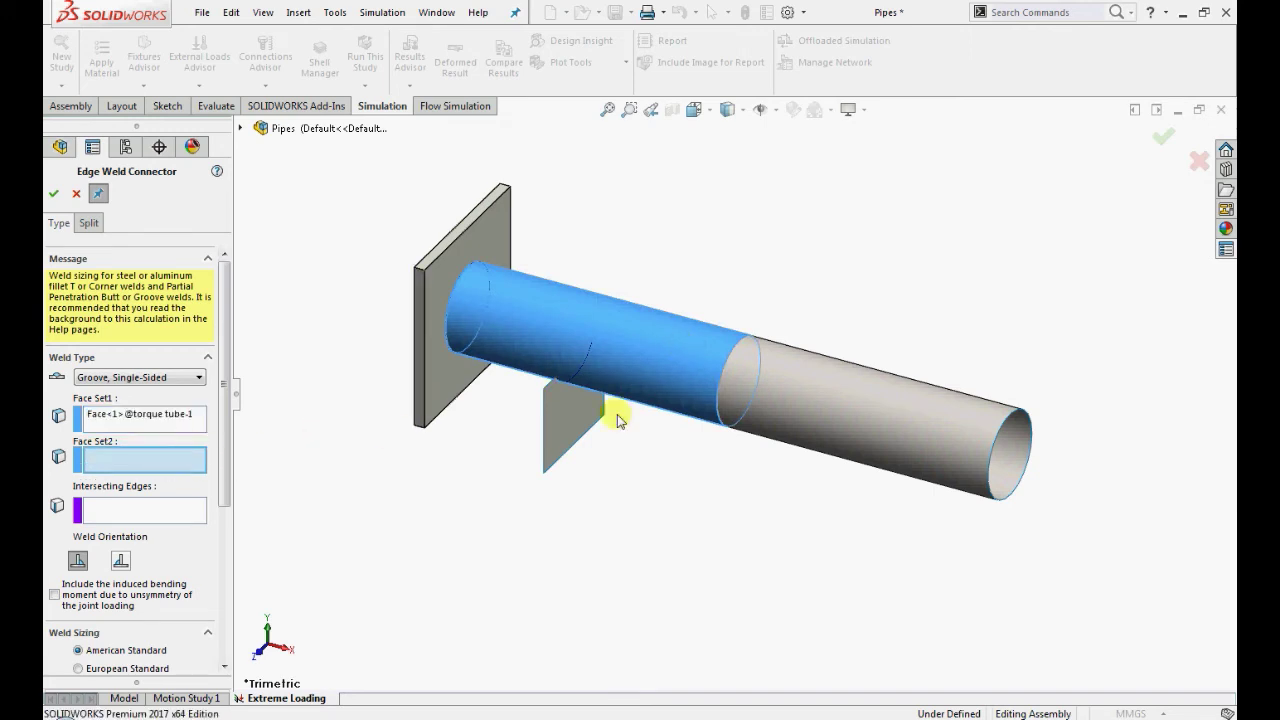
click(826, 392)
click(165, 509)
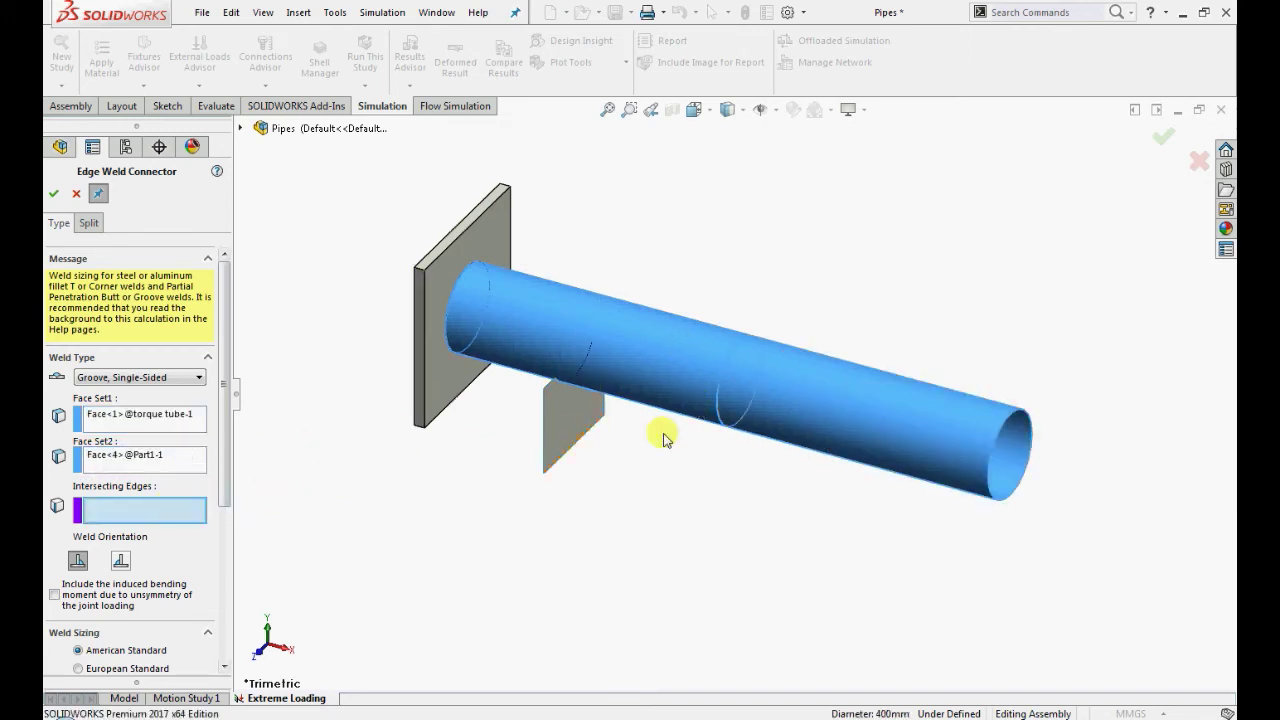
click(724, 427)
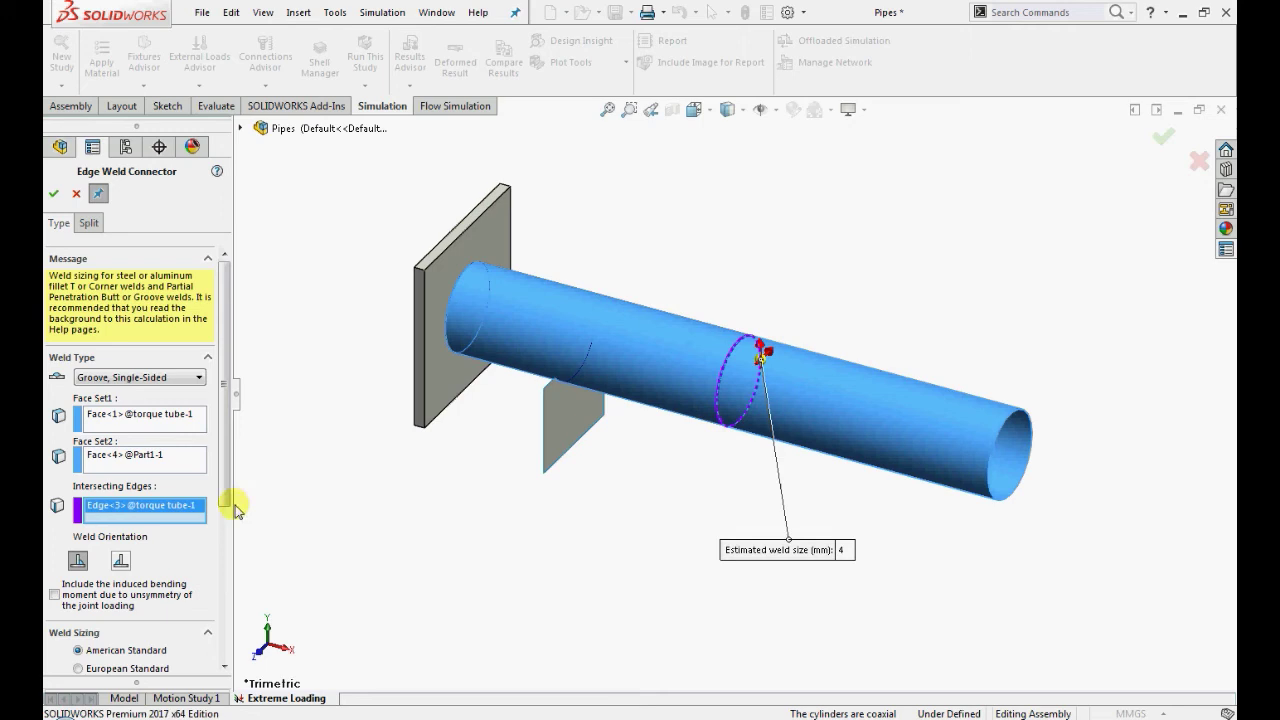
drag(228, 503, 224, 625)
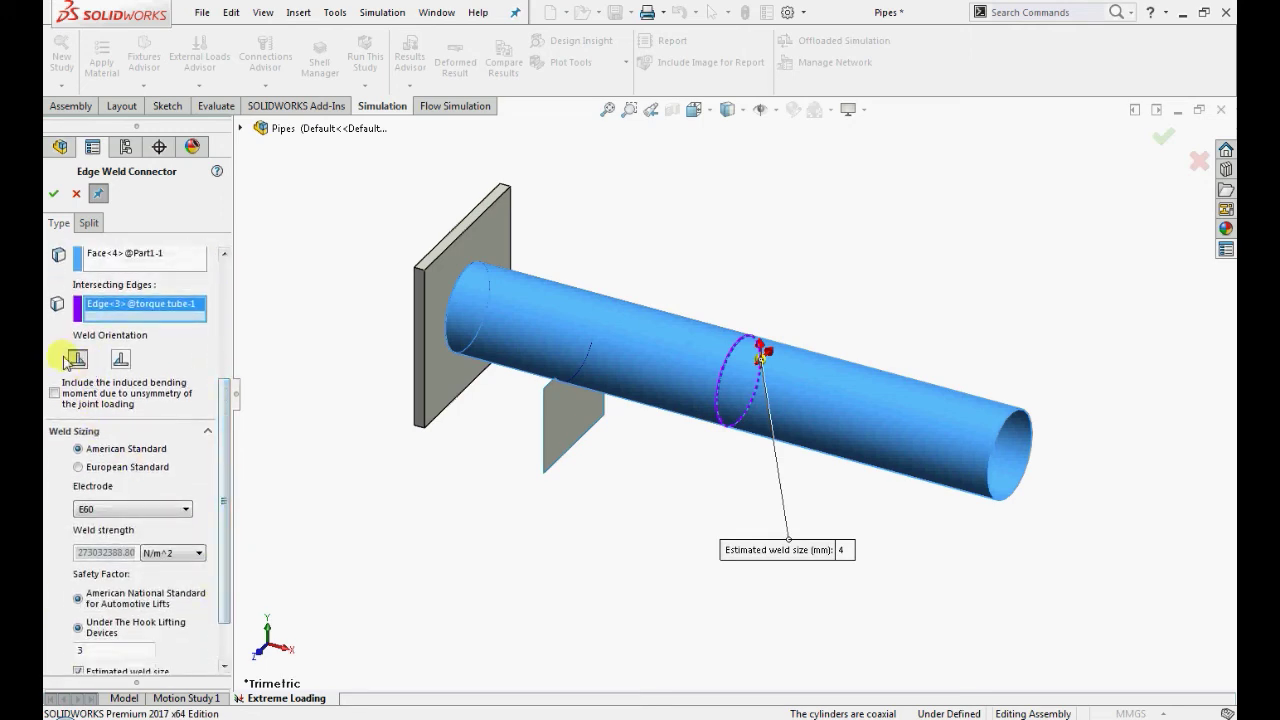
scroll(238, 548, down, 2)
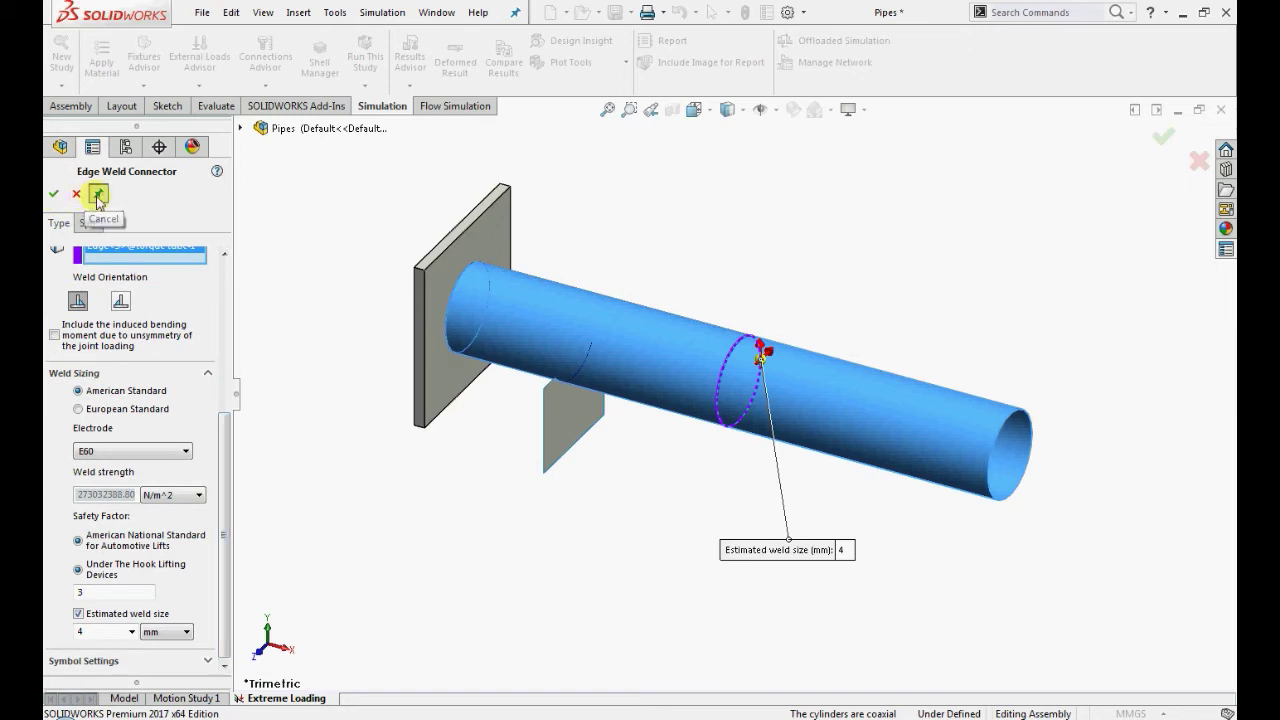
click(52, 194)
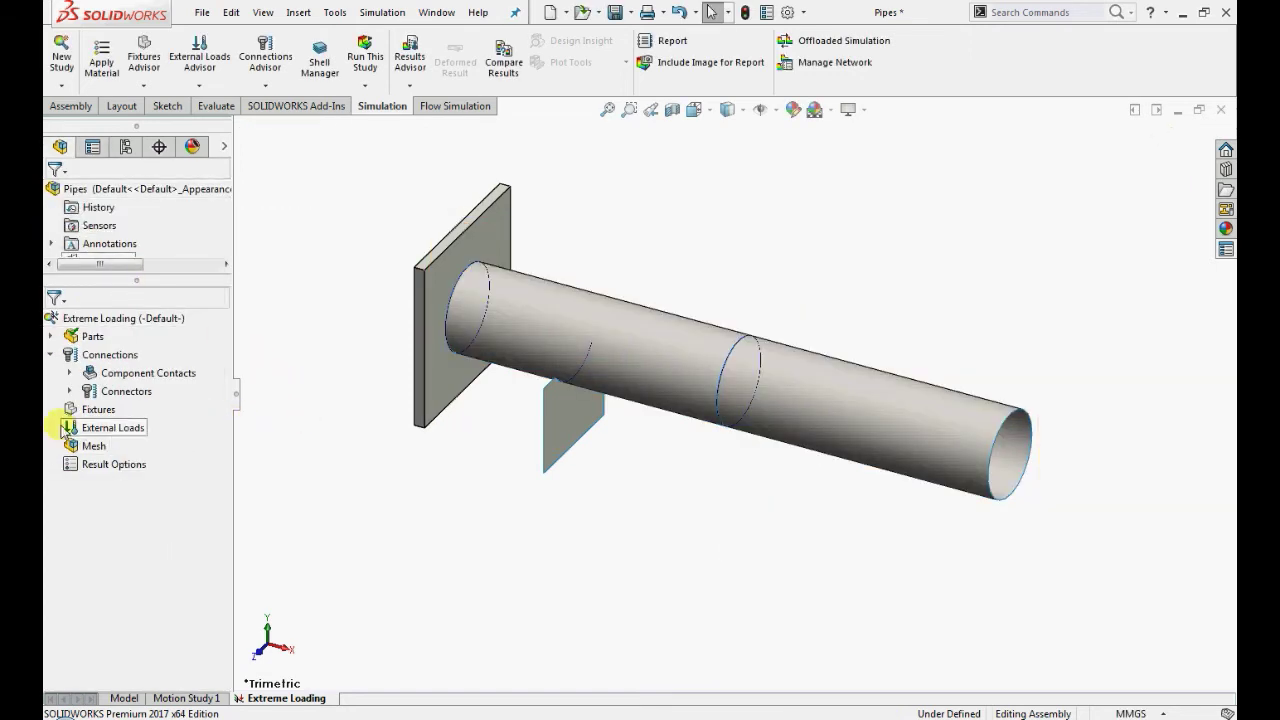
- Apply a Fixed Geometry fixture to the four thin side faces of the square end plate and the small plate's lower edge
right_click(94, 418)
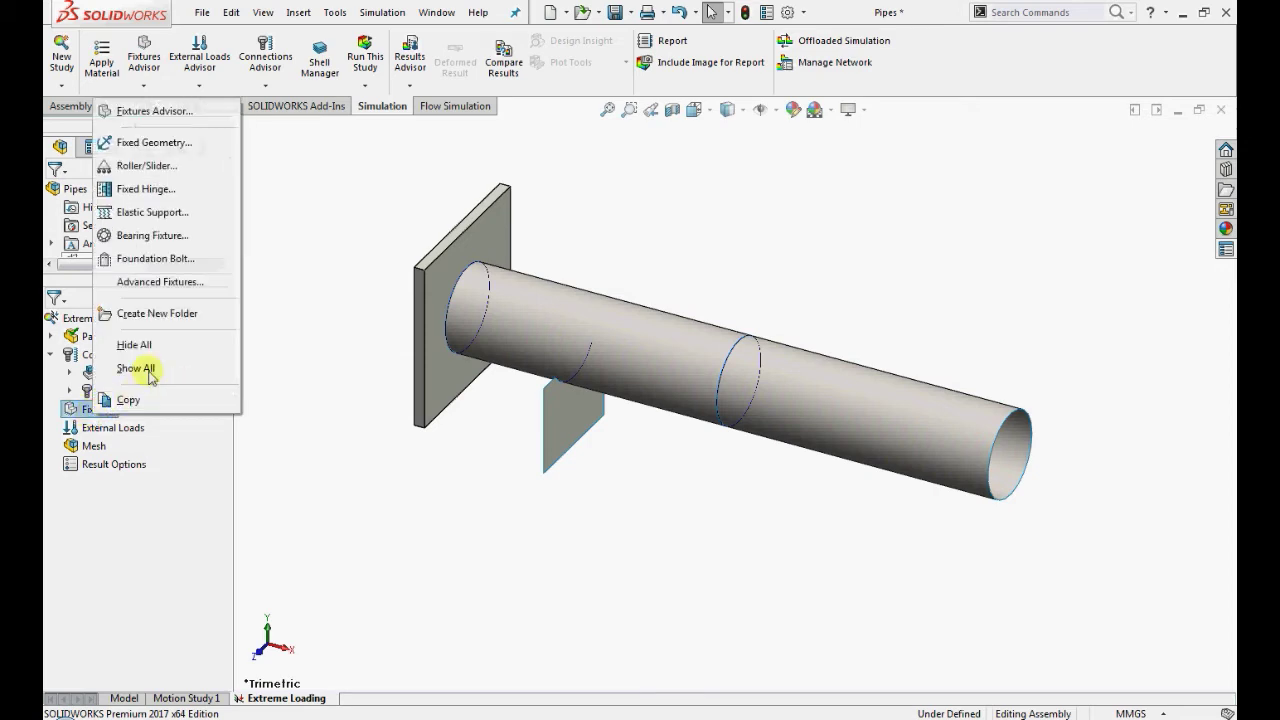
click(152, 142)
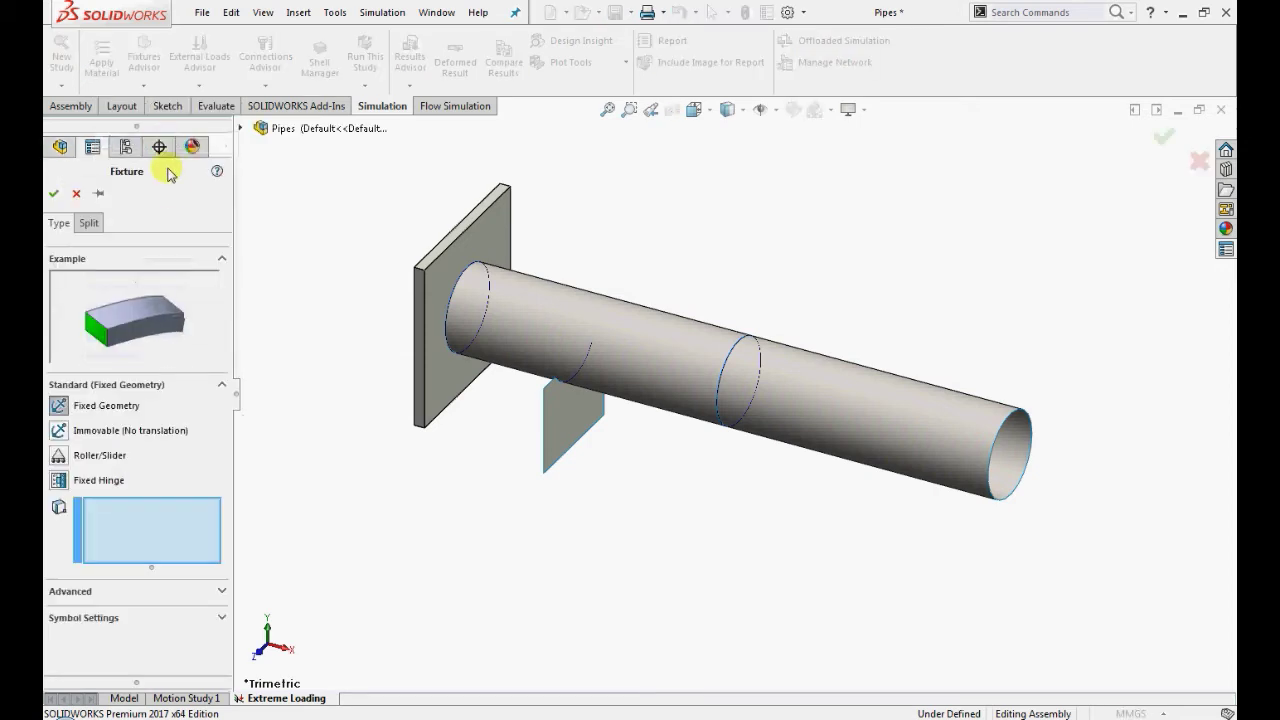
click(420, 340)
click(432, 250)
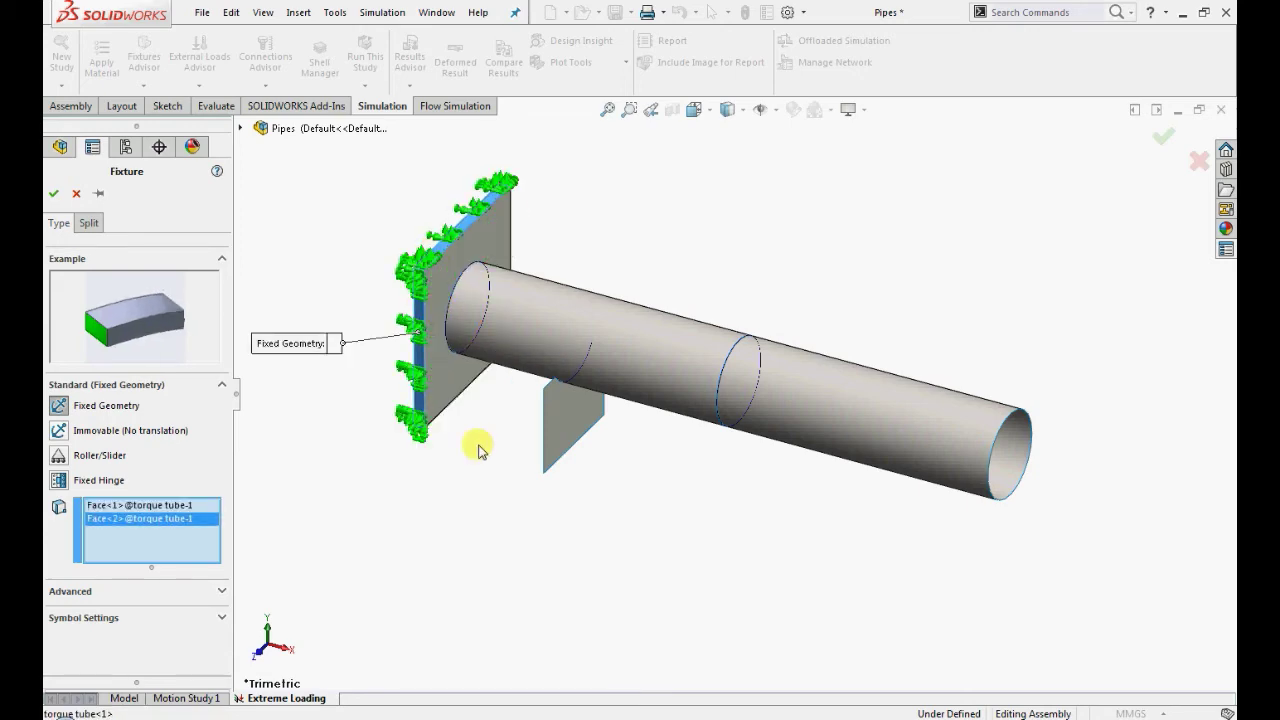
middle_drag(478, 450, 486, 150)
scroll(466, 600, down, 5)
click(525, 530)
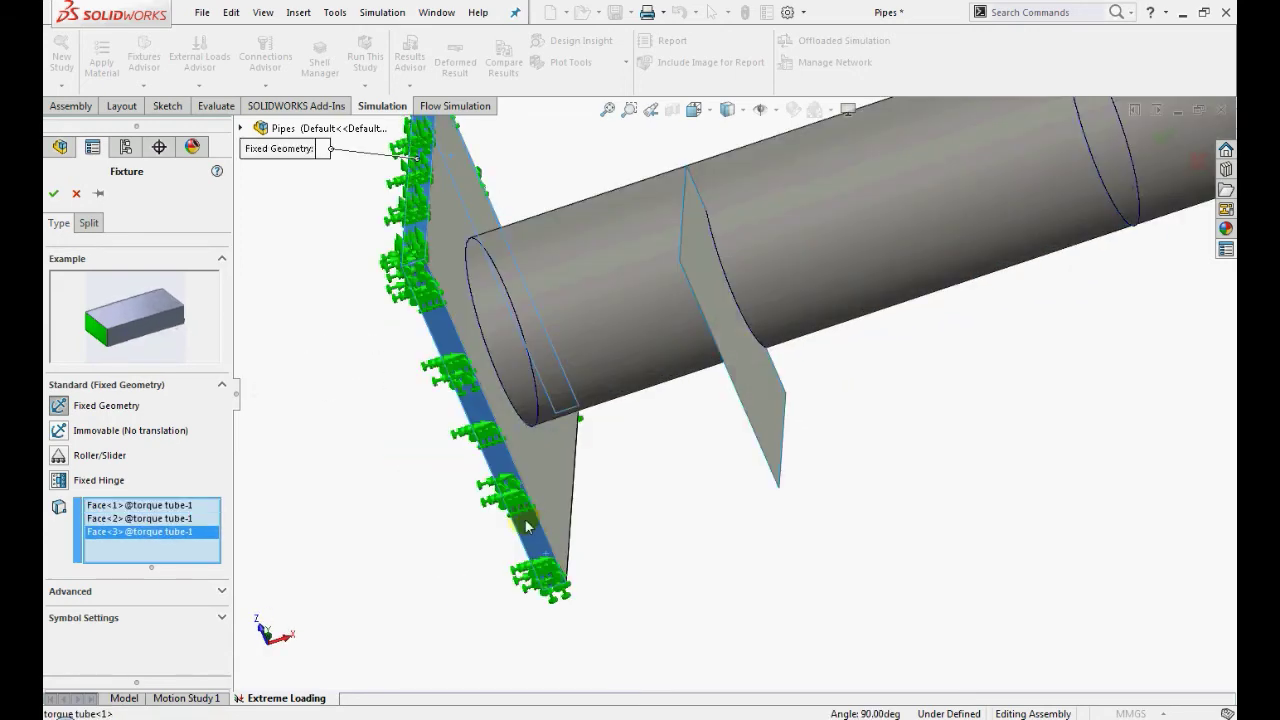
middle_drag(525, 528, 360, 391)
click(545, 540)
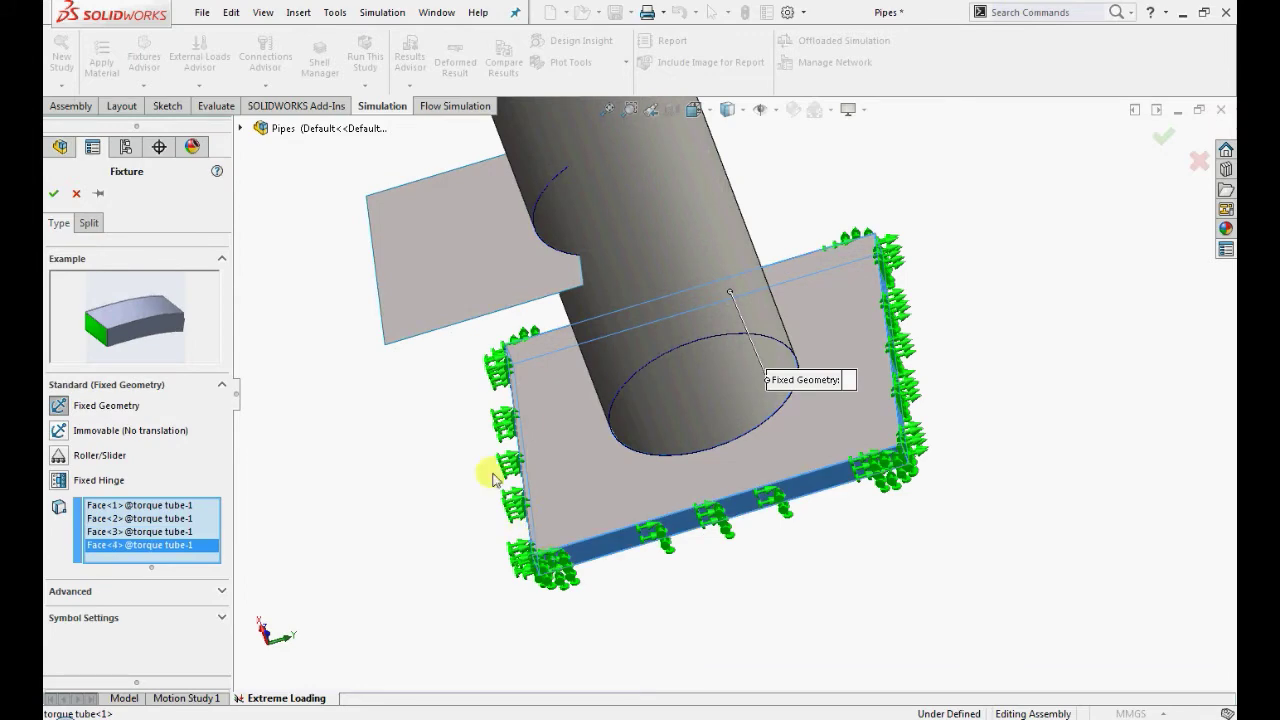
click(378, 331)
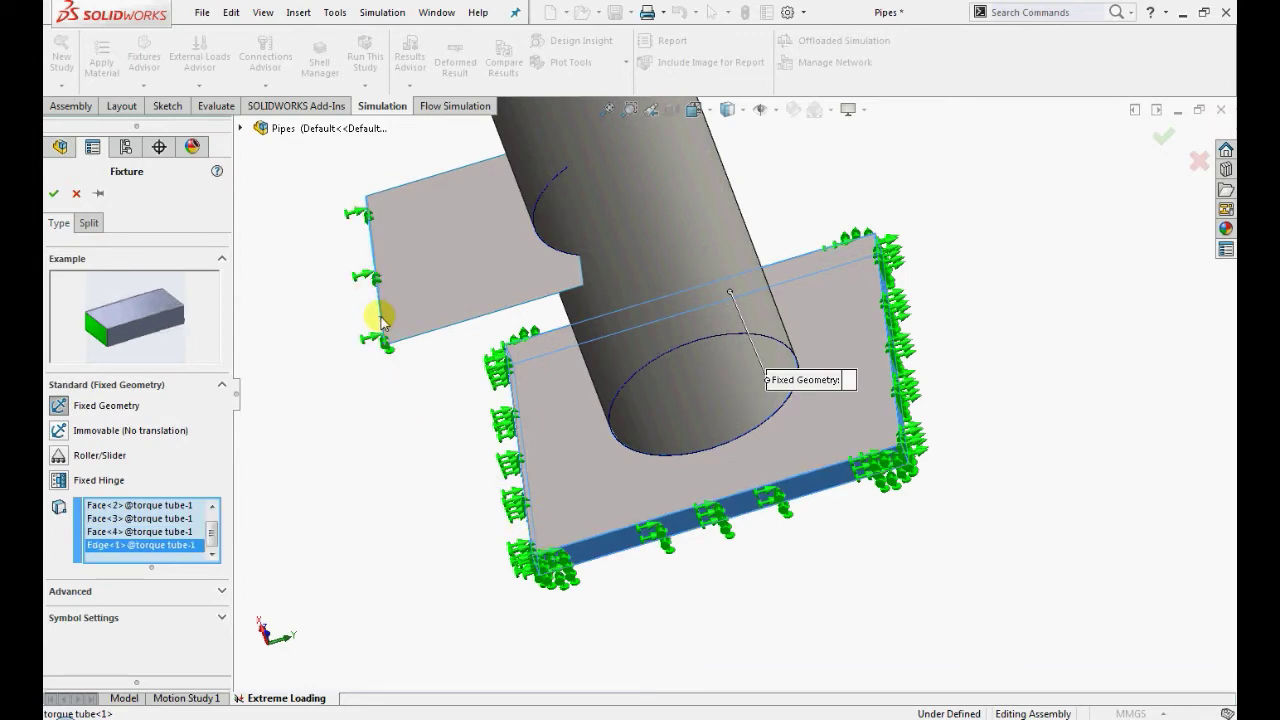
click(55, 193)
- Prescribe a 4 mm upward translation on the tube's free-end edge, using the end plate's vertical edge as reference geometry
right_drag(330, 398, 366, 386)
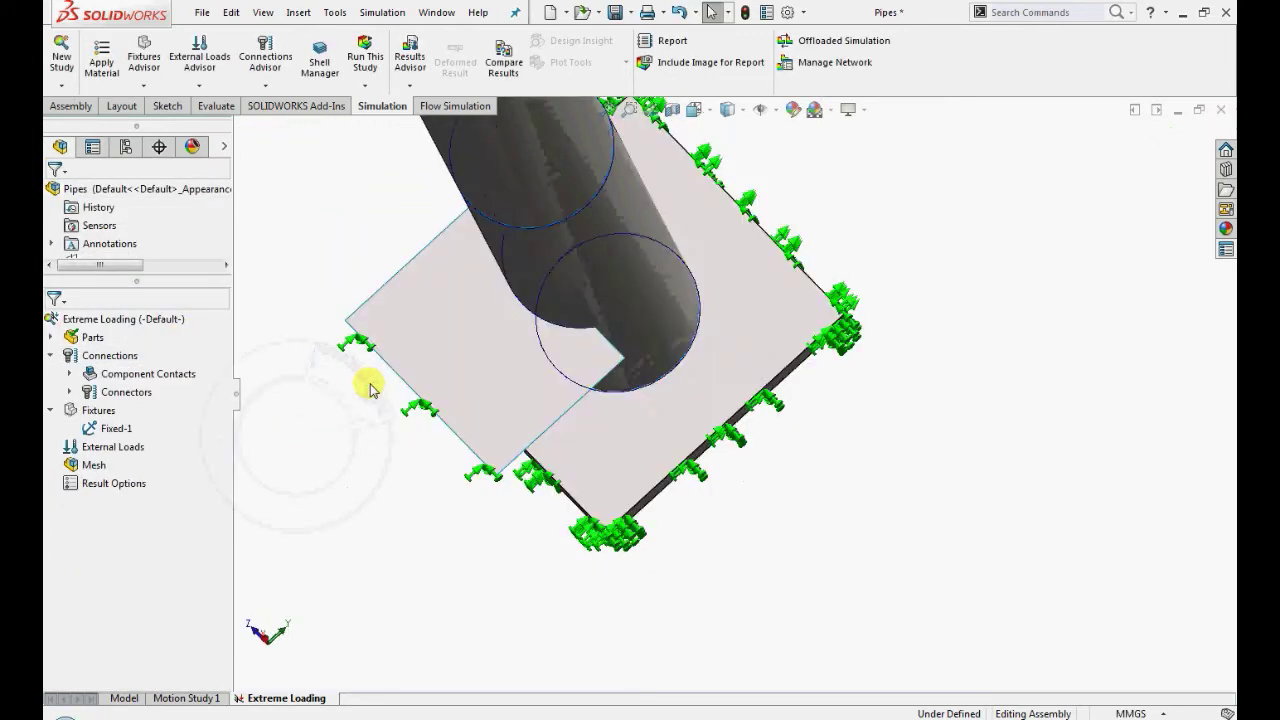
right_click(100, 411)
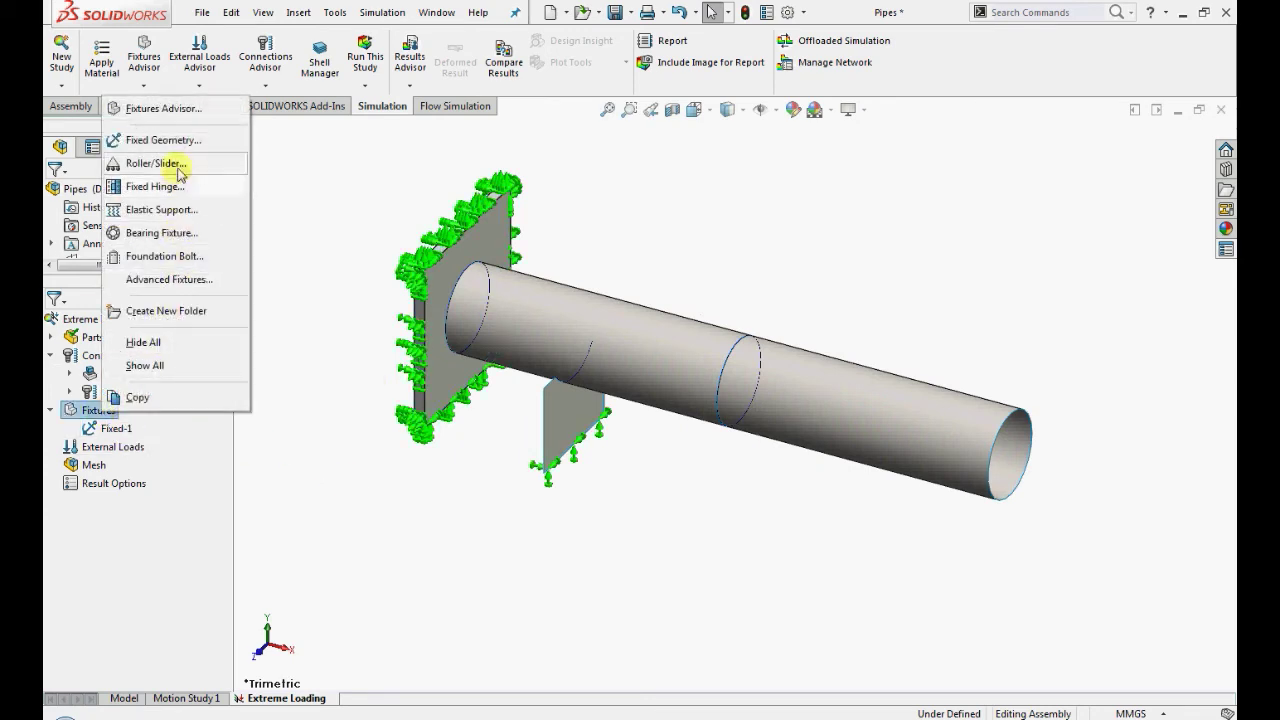
click(180, 285)
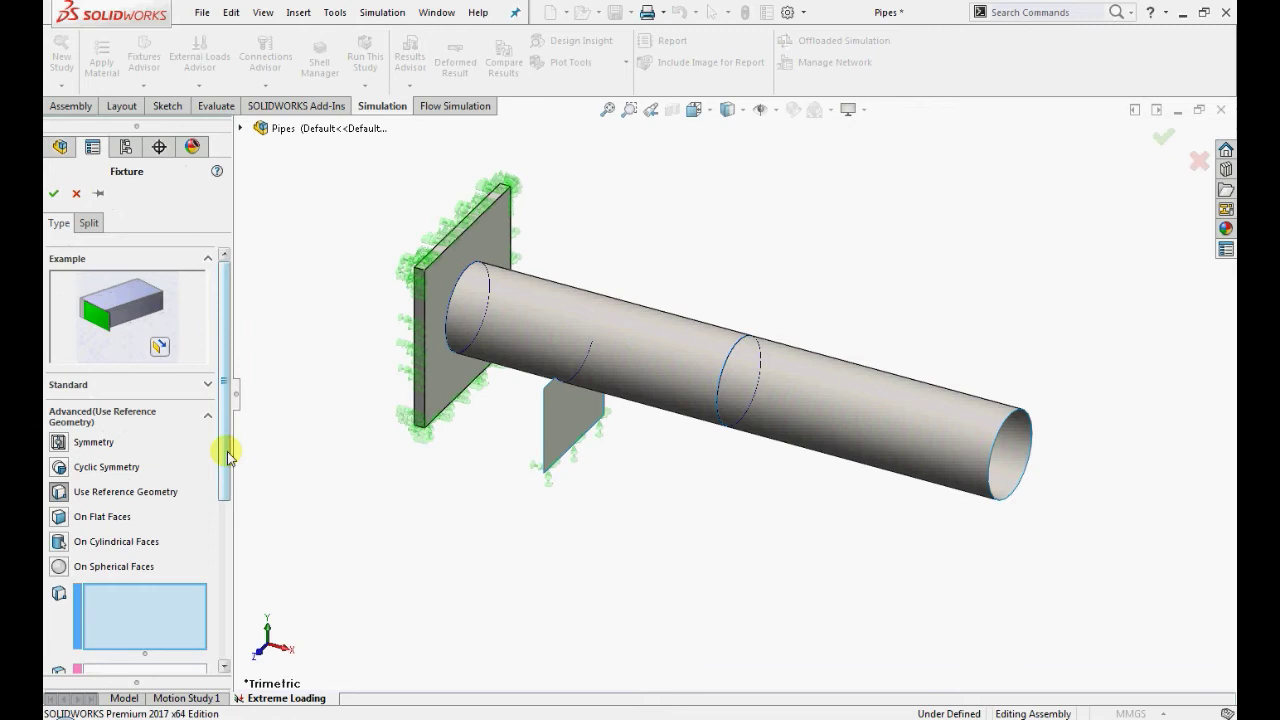
drag(229, 443, 229, 548)
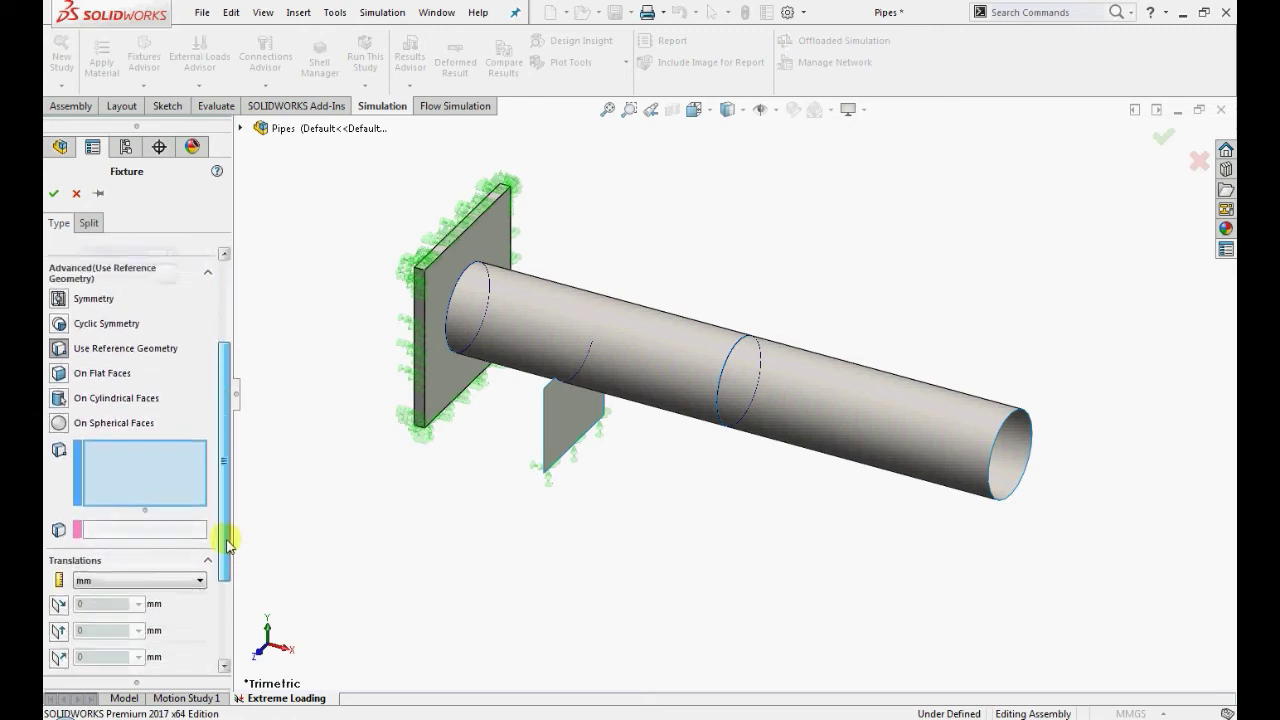
click(1006, 495)
click(170, 526)
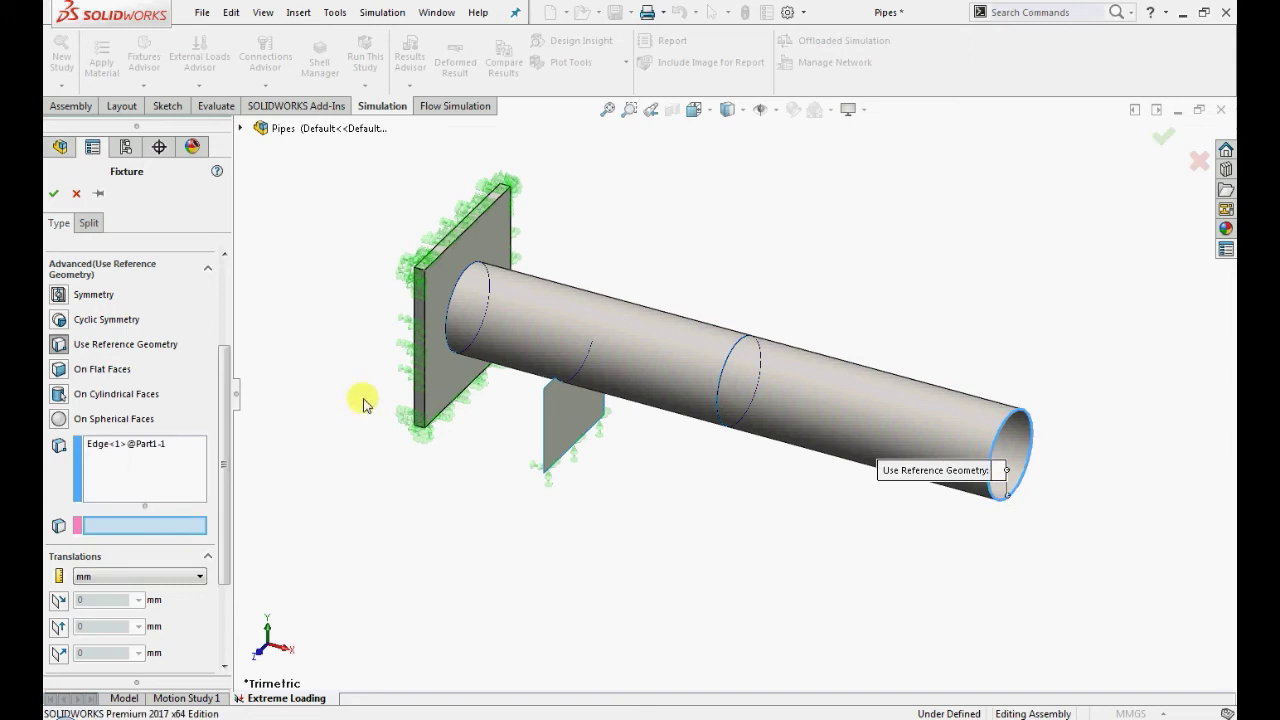
click(424, 370)
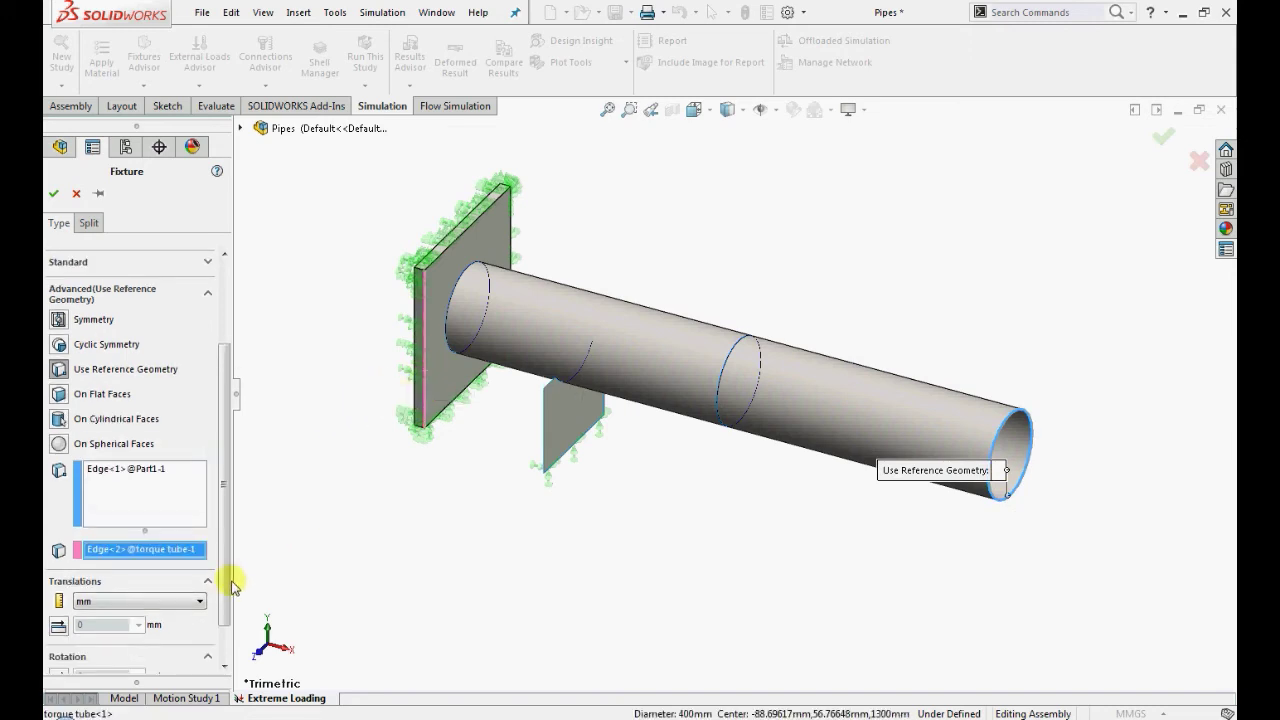
scroll(226, 614, down, 1)
click(57, 590)
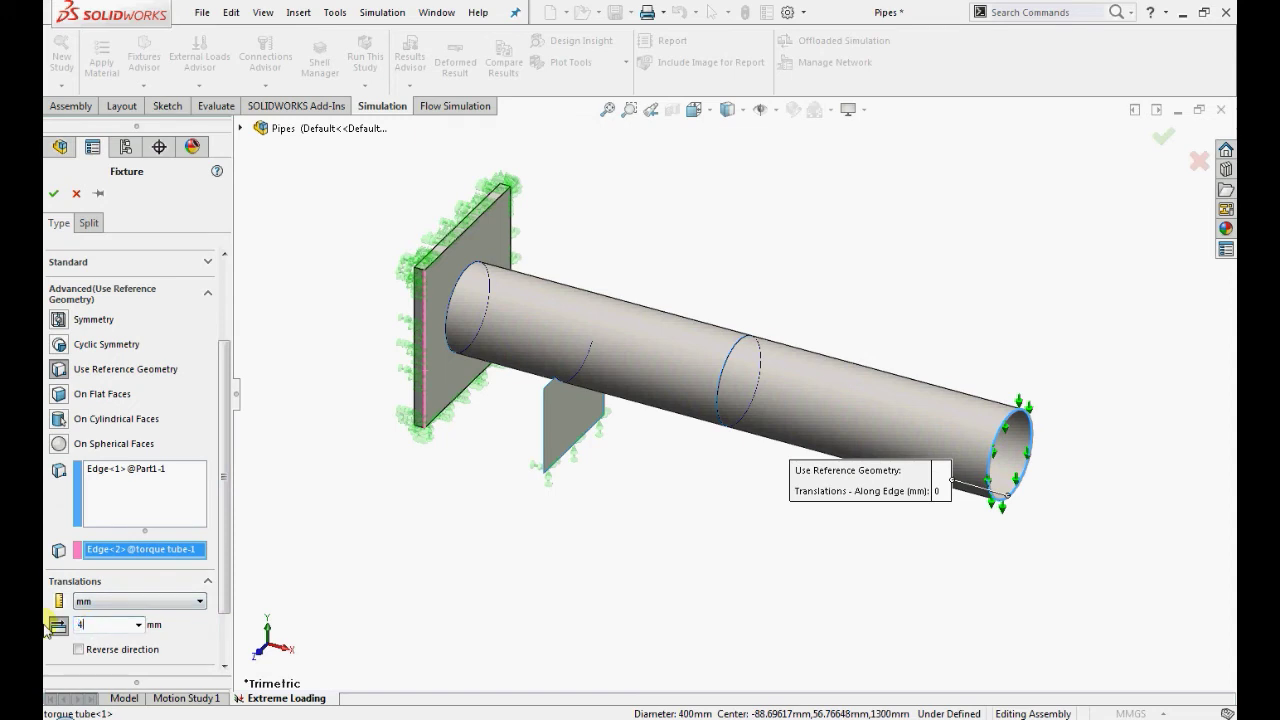
click(53, 194)
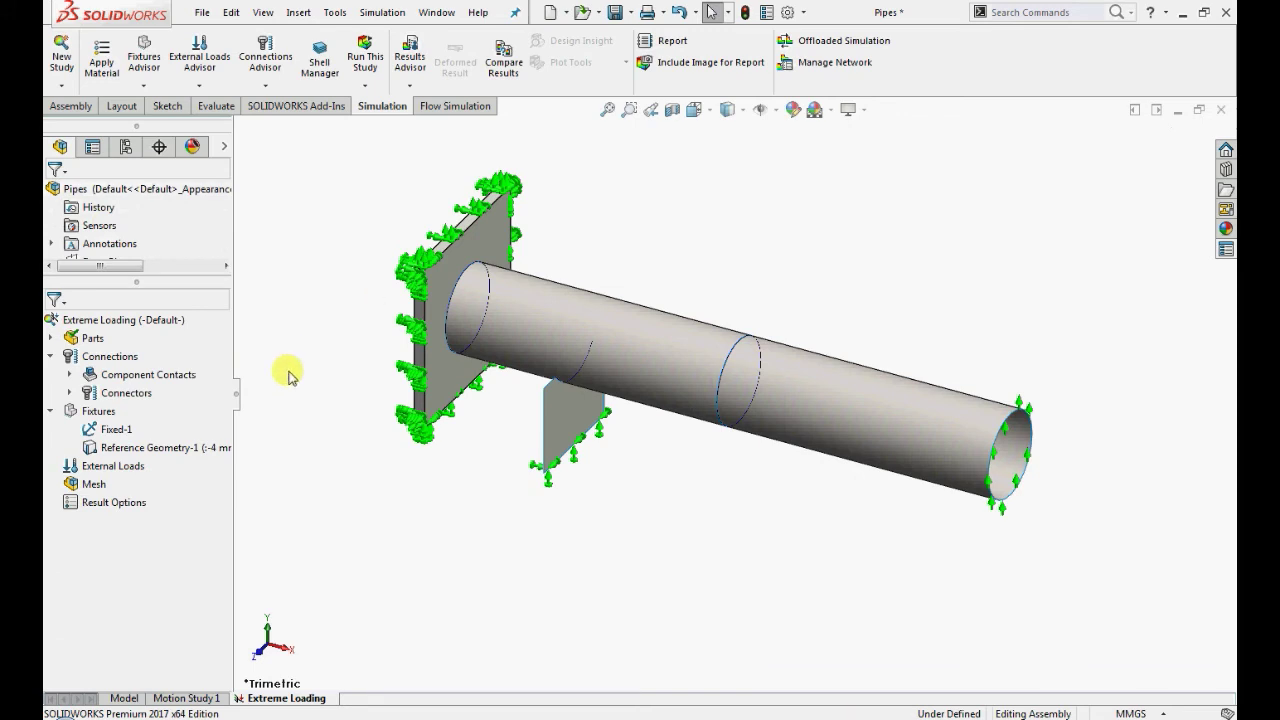
- Create a curvature-based mesh of the assembly with the default element sizes and run the Extreme Loading study
right_click(86, 485)
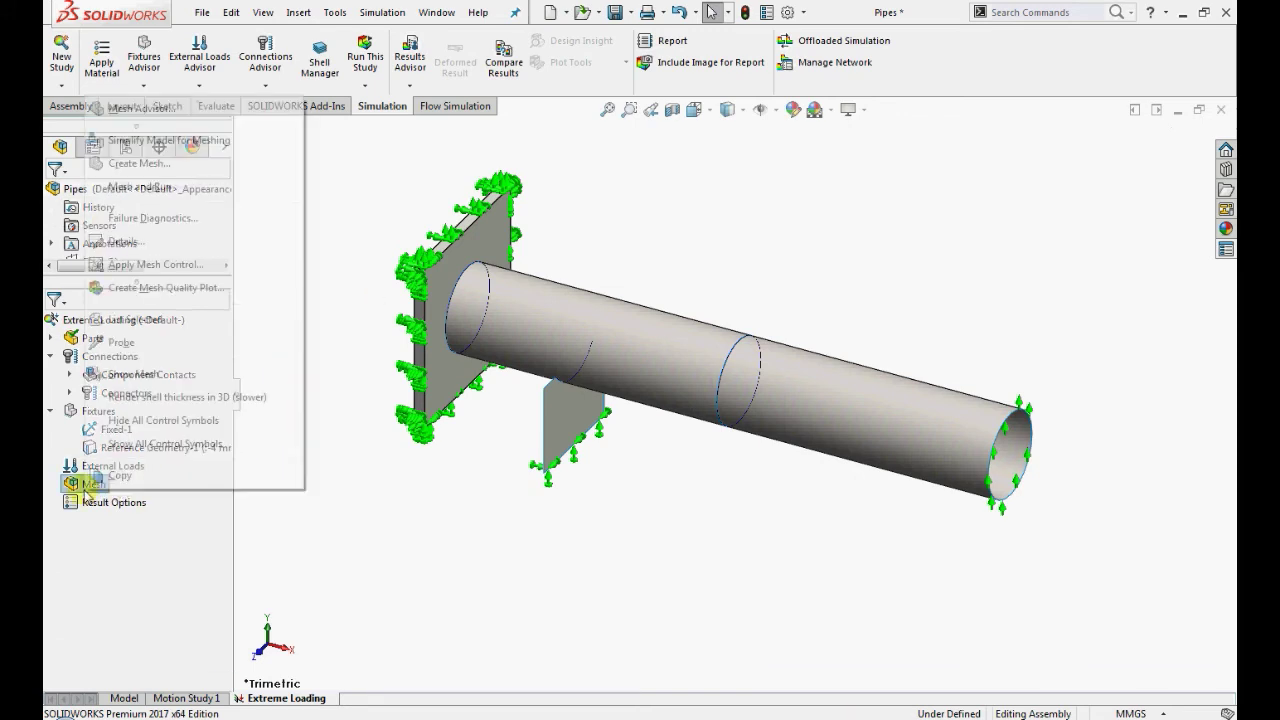
click(207, 168)
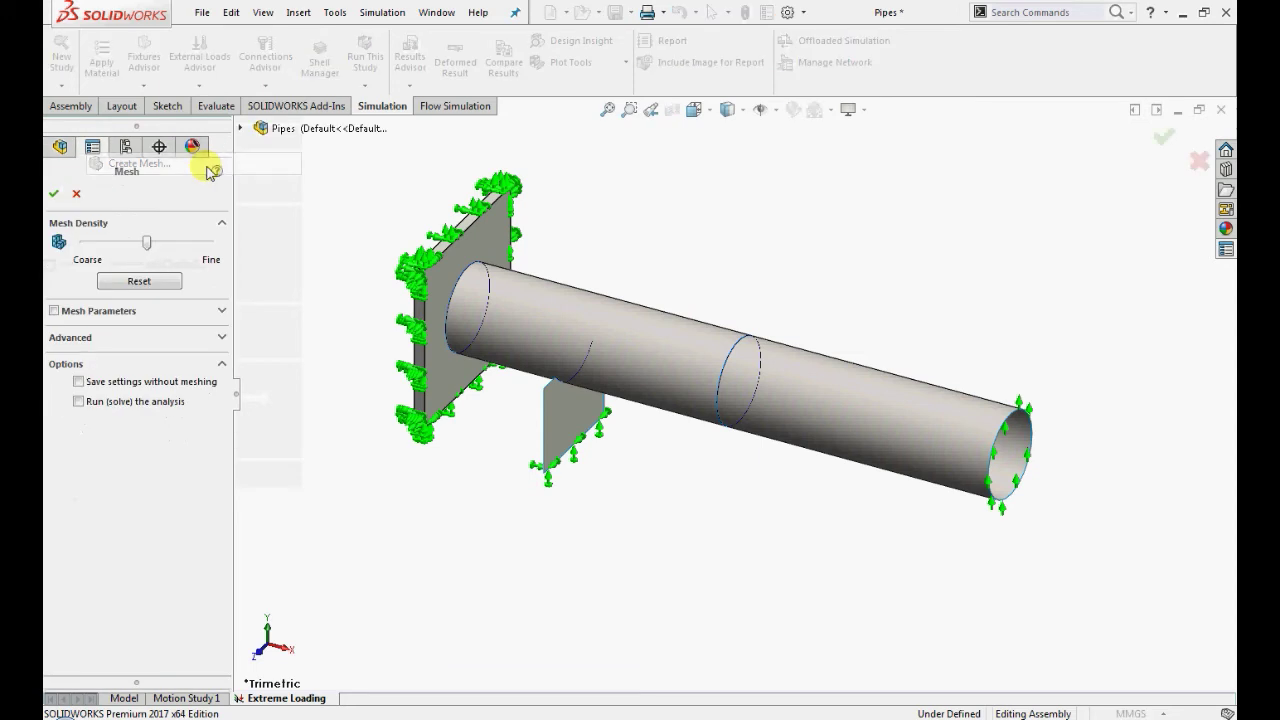
click(53, 311)
click(90, 347)
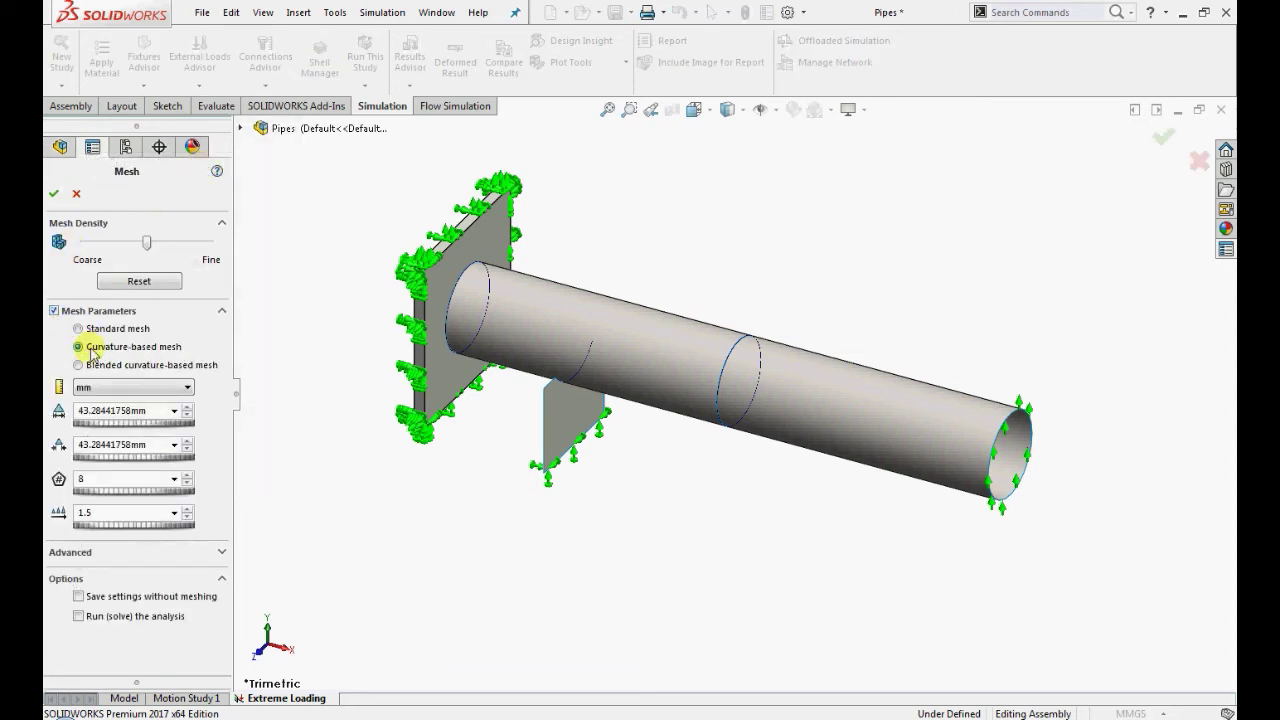
click(54, 196)
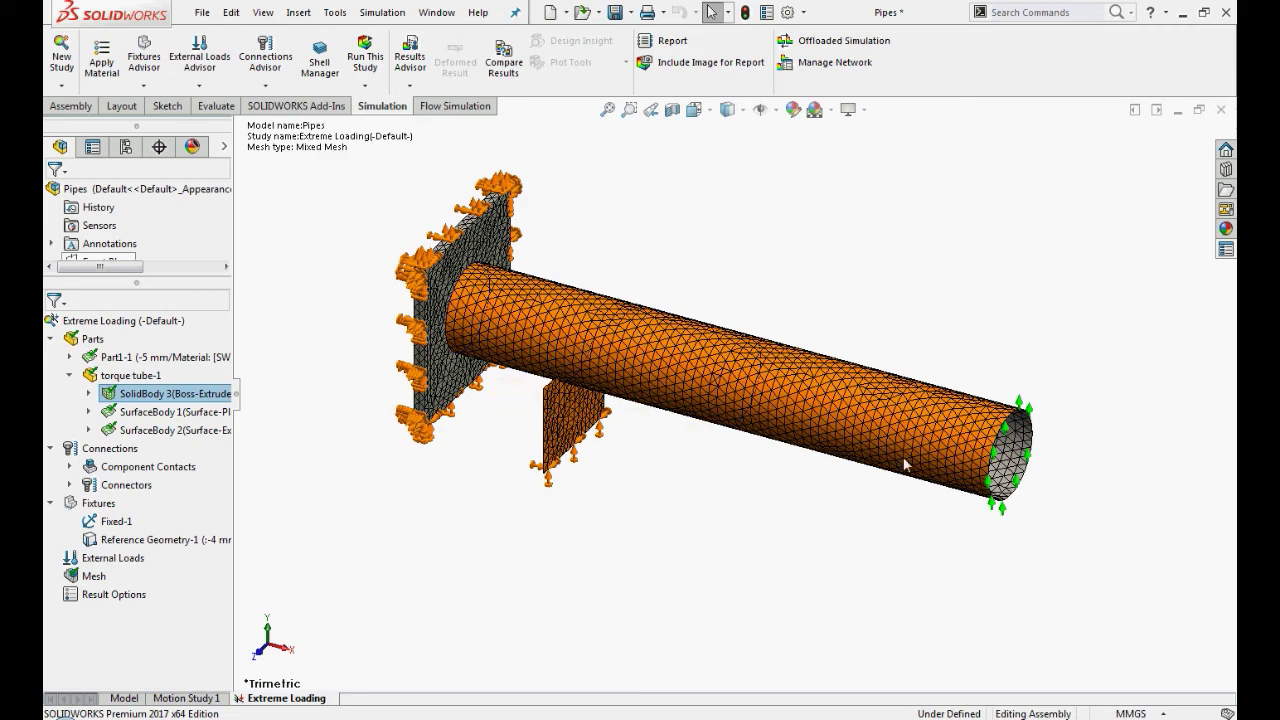
click(378, 40)
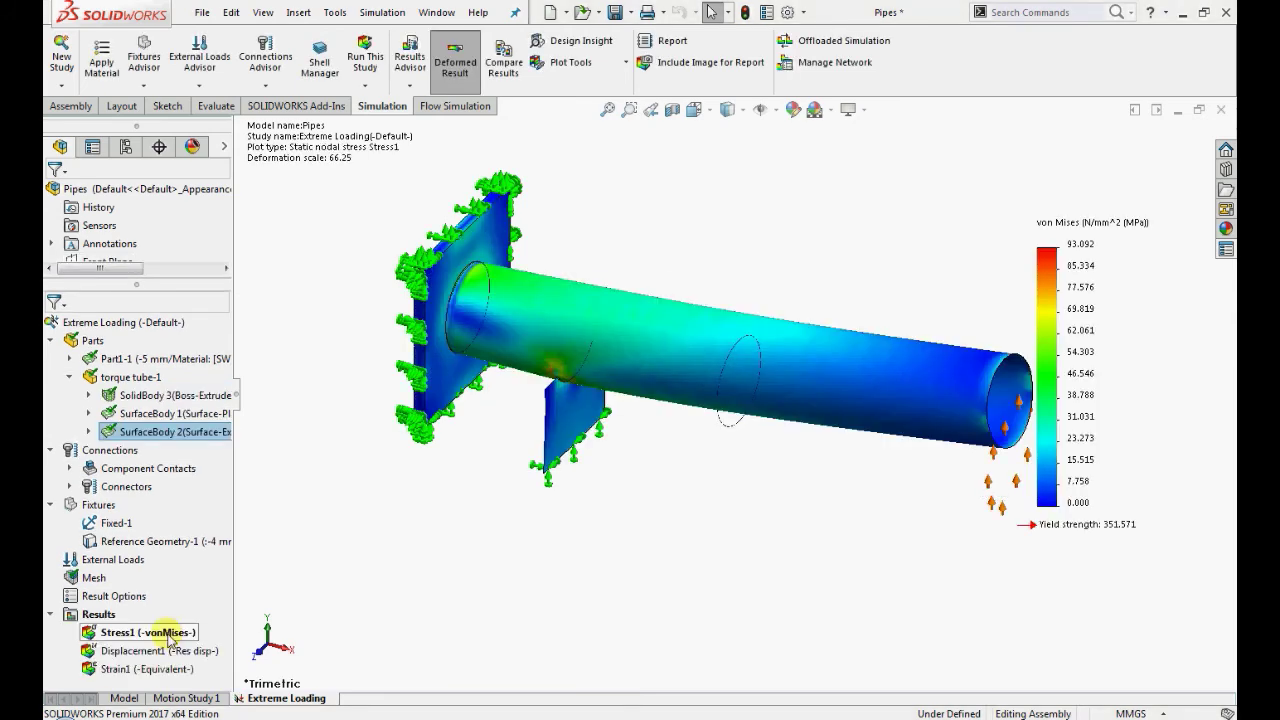
- Review the displacement plot and the von Mises stress plot, examining the stress where the small plate joins the tube
double_click(168, 652)
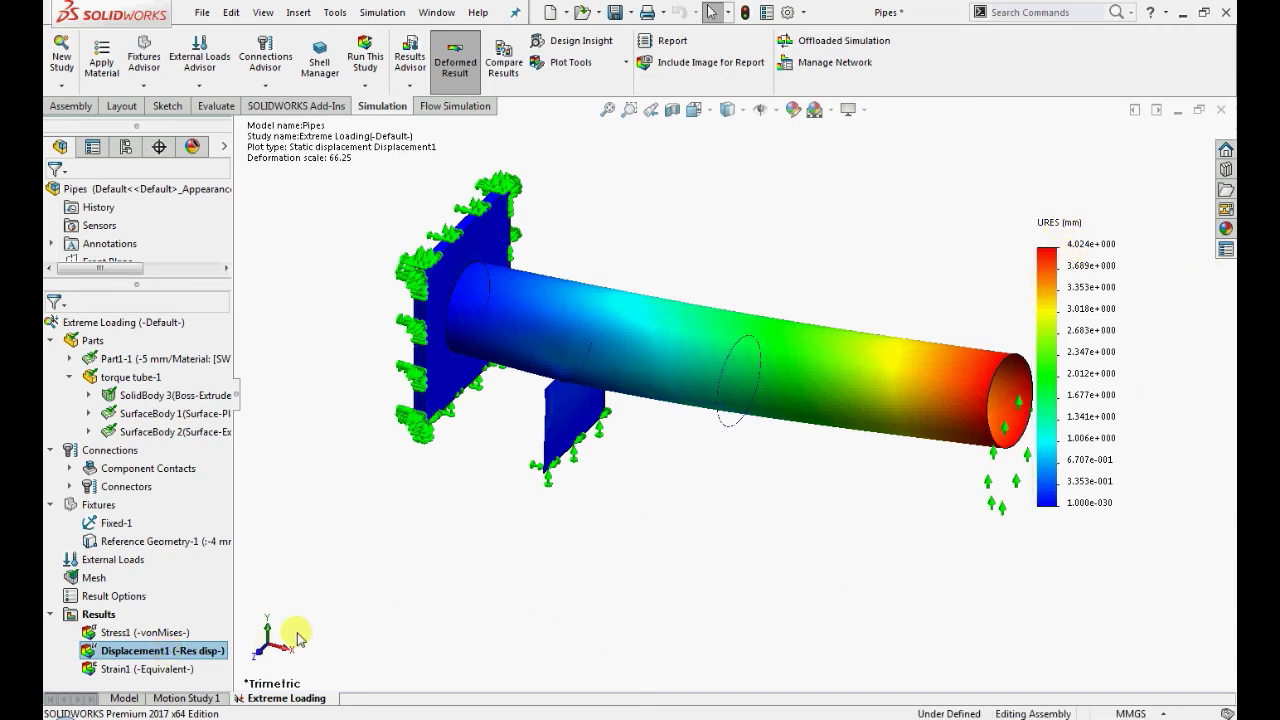
double_click(170, 634)
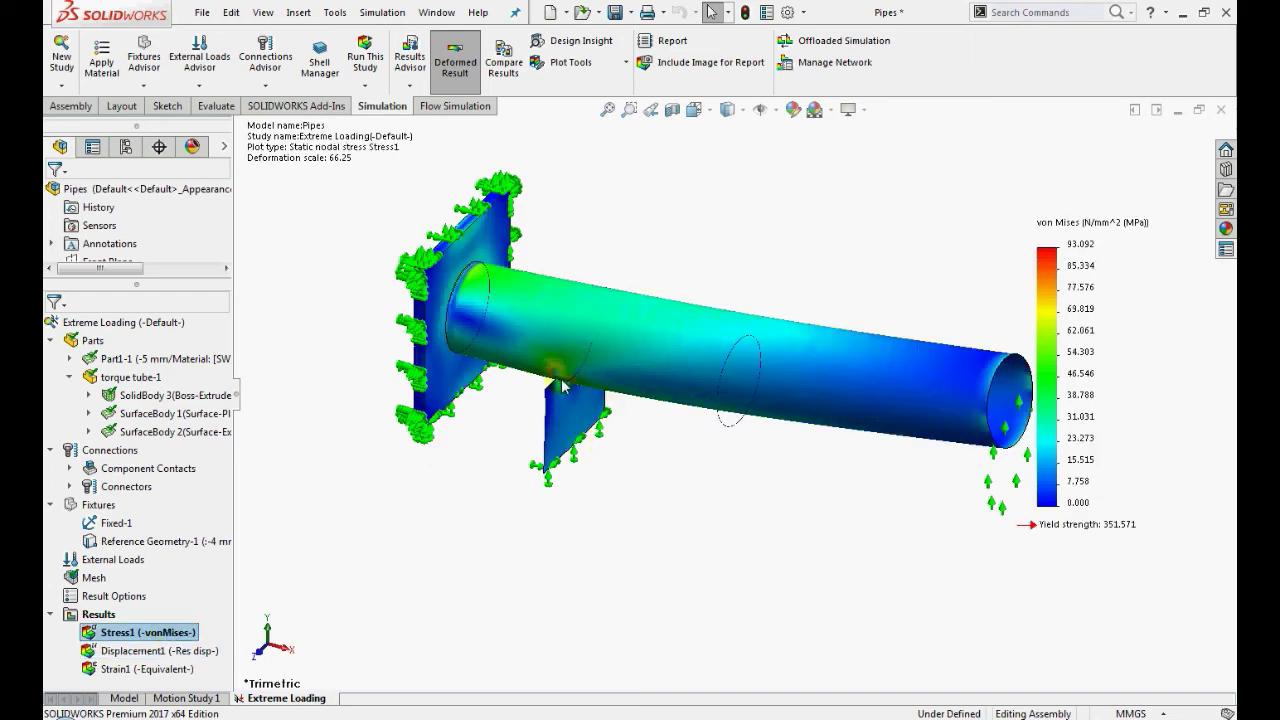
scroll(562, 382, down, 2)
middle_drag(563, 383, 425, 398)
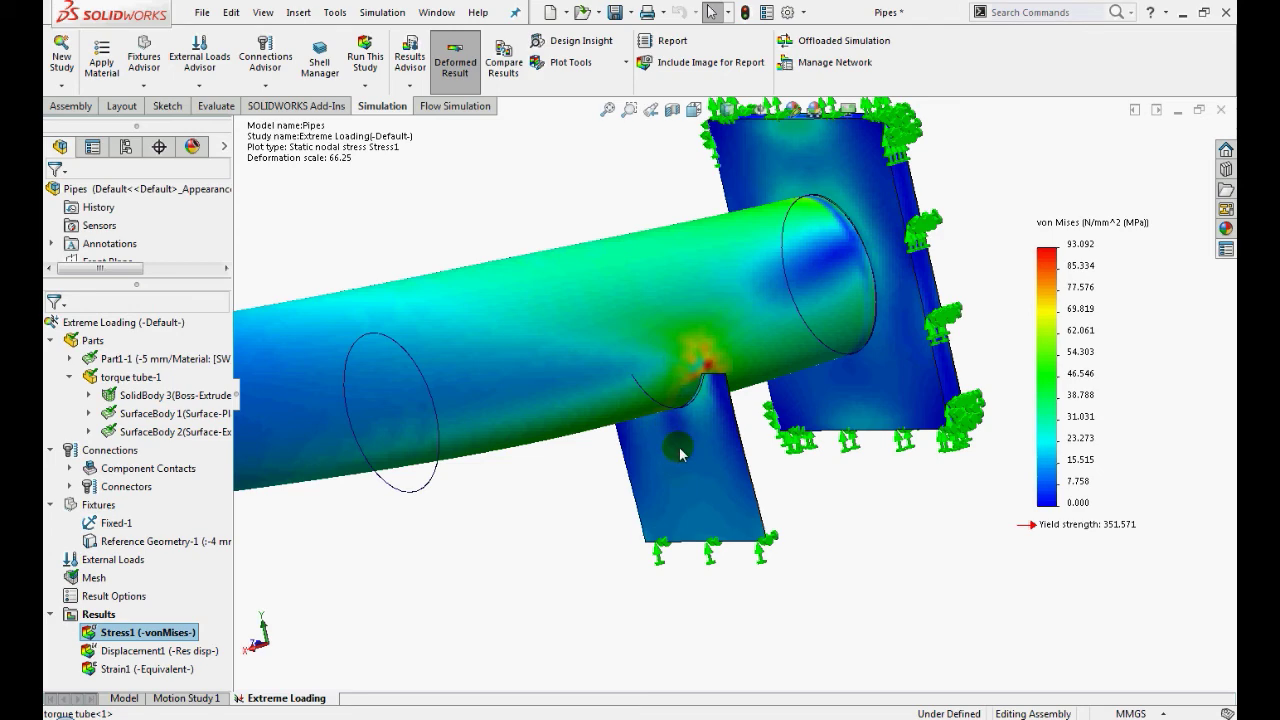
scroll(674, 448, up, 3)
middle_drag(676, 450, 760, 428)
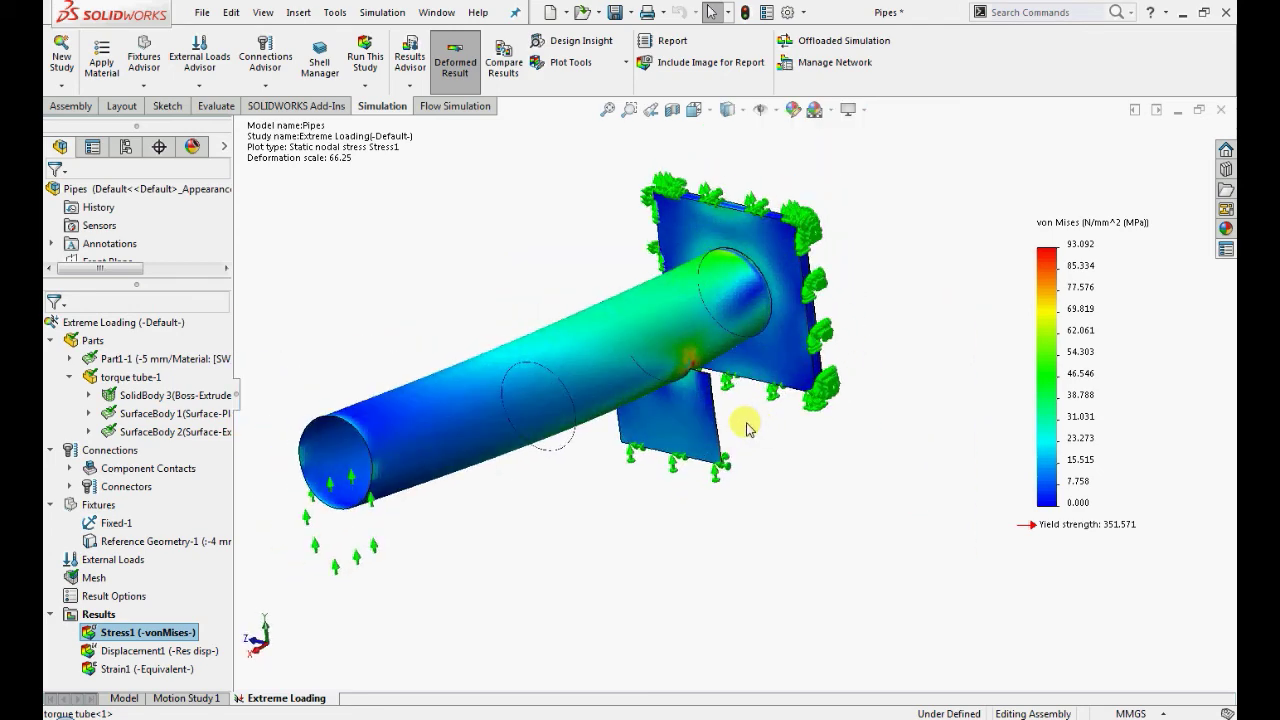
- Define a weld check plot for the study results with the default properties
right_click(105, 617)
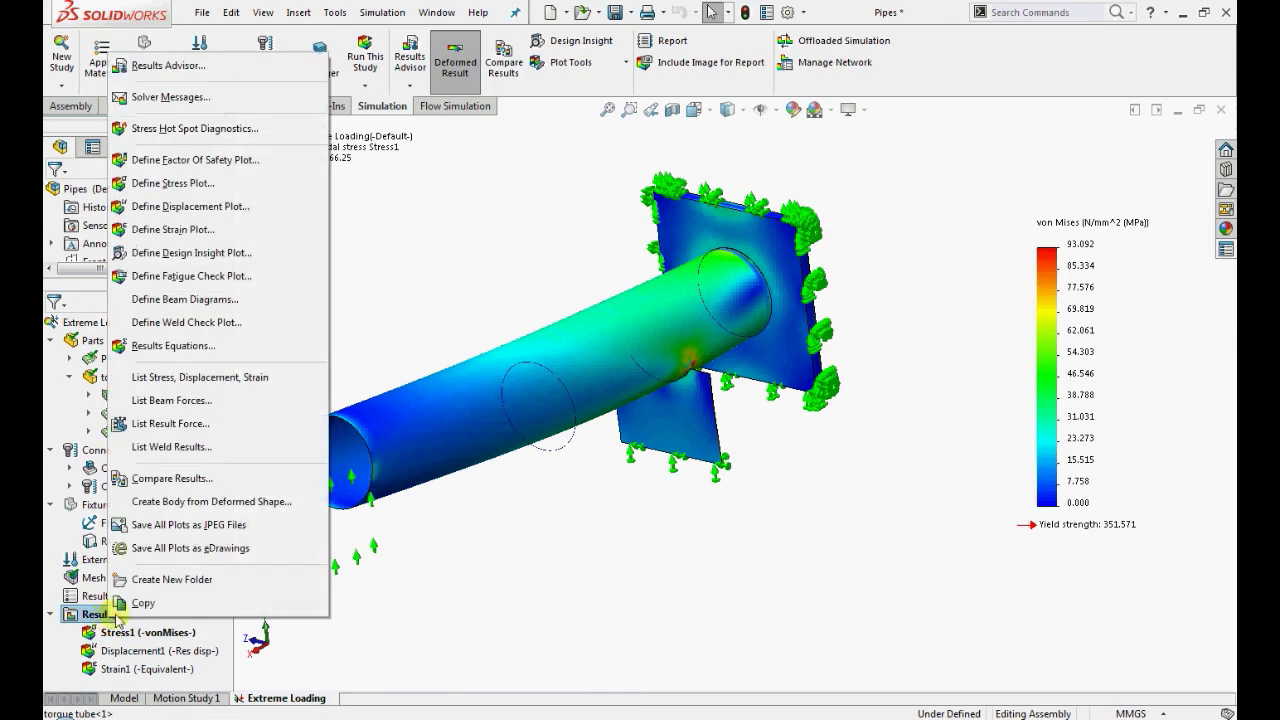
click(208, 322)
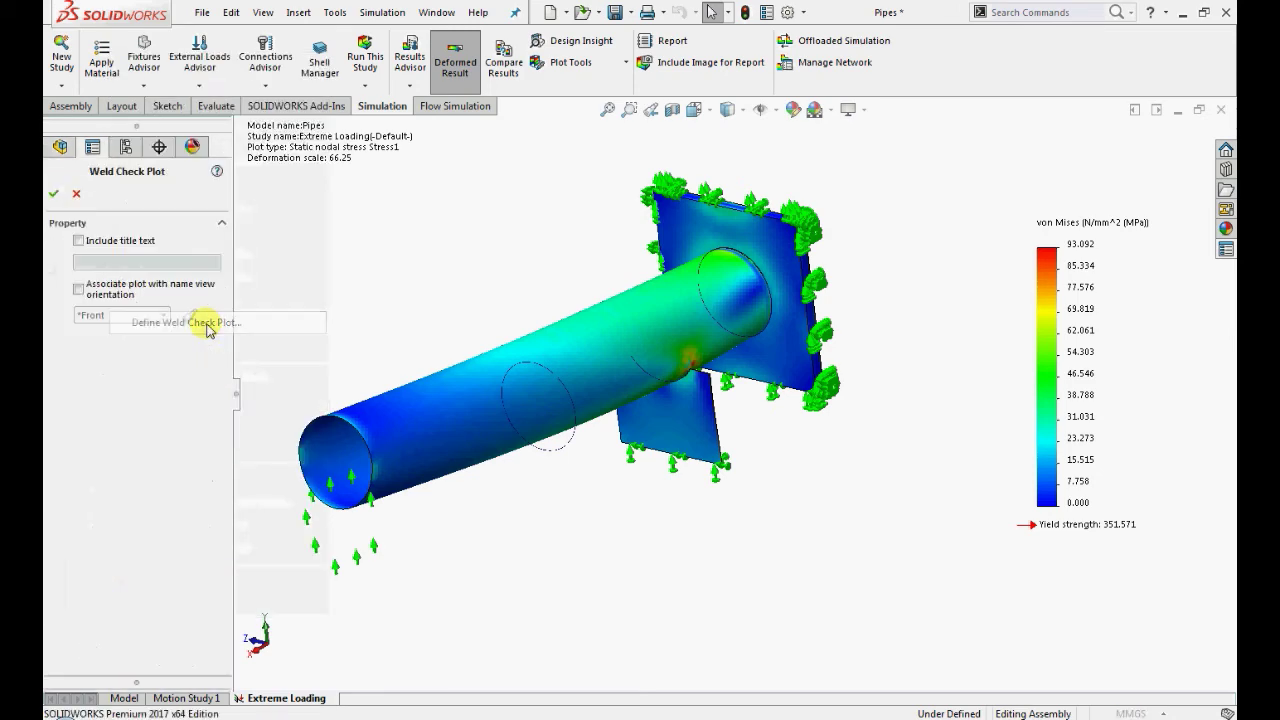
click(53, 193)
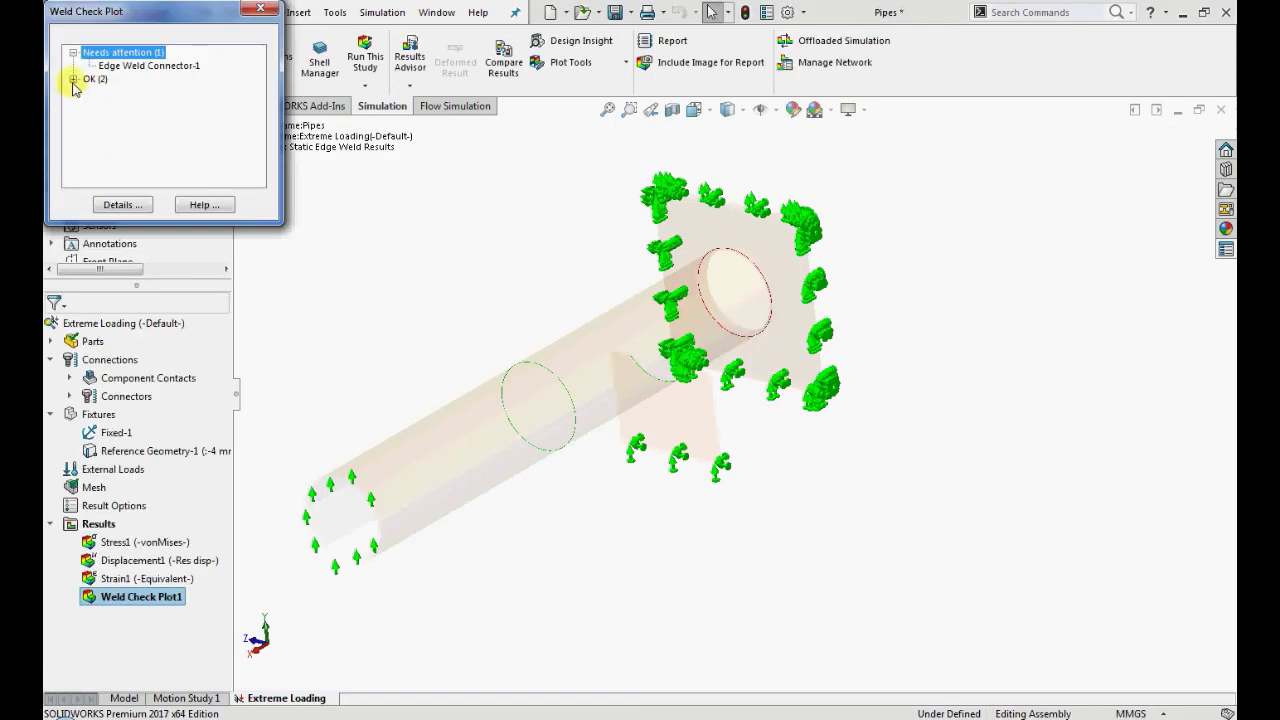
- Examine the calculated against the estimated weld size of each of the three edge weld connectors in the weld check plot
click(73, 79)
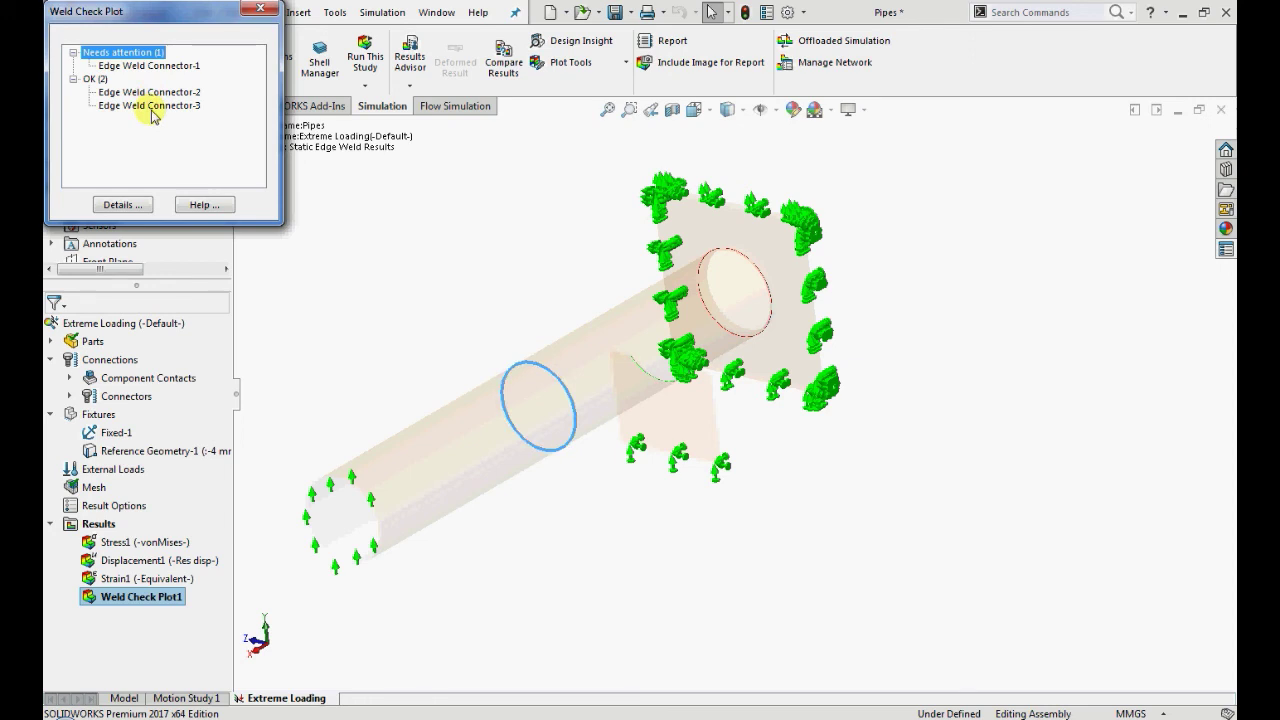
click(178, 67)
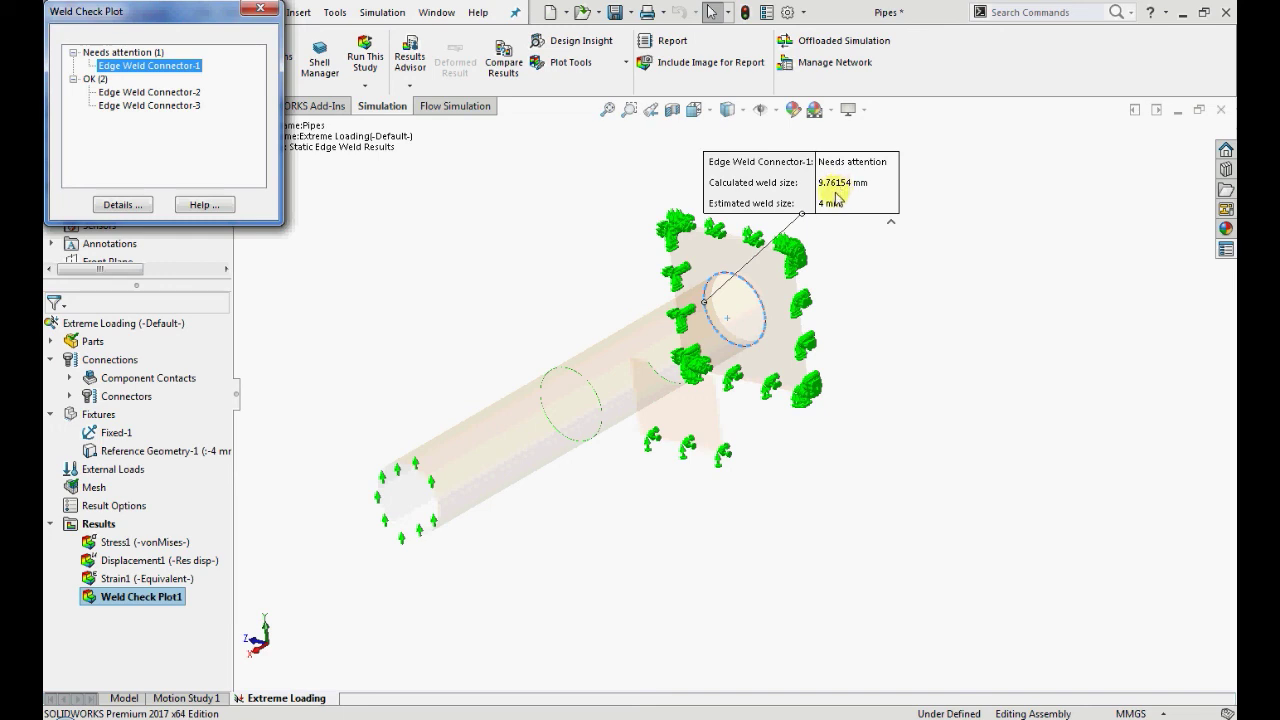
click(165, 93)
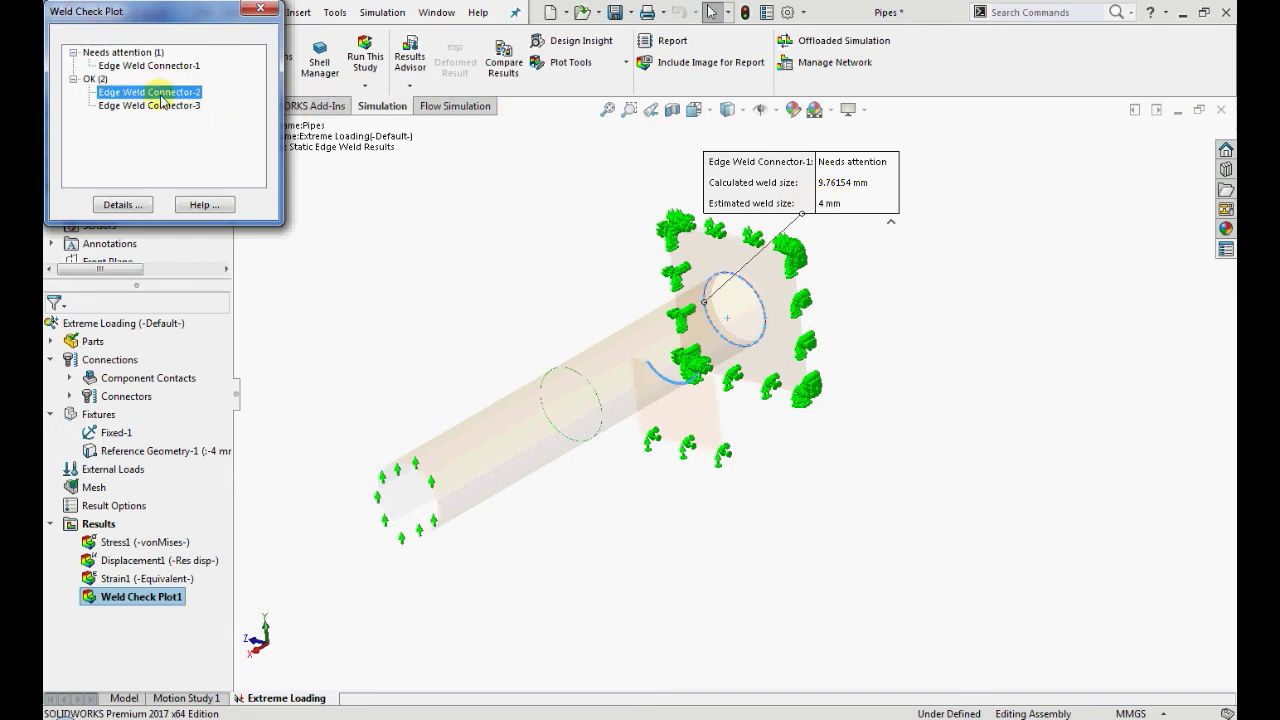
click(162, 106)
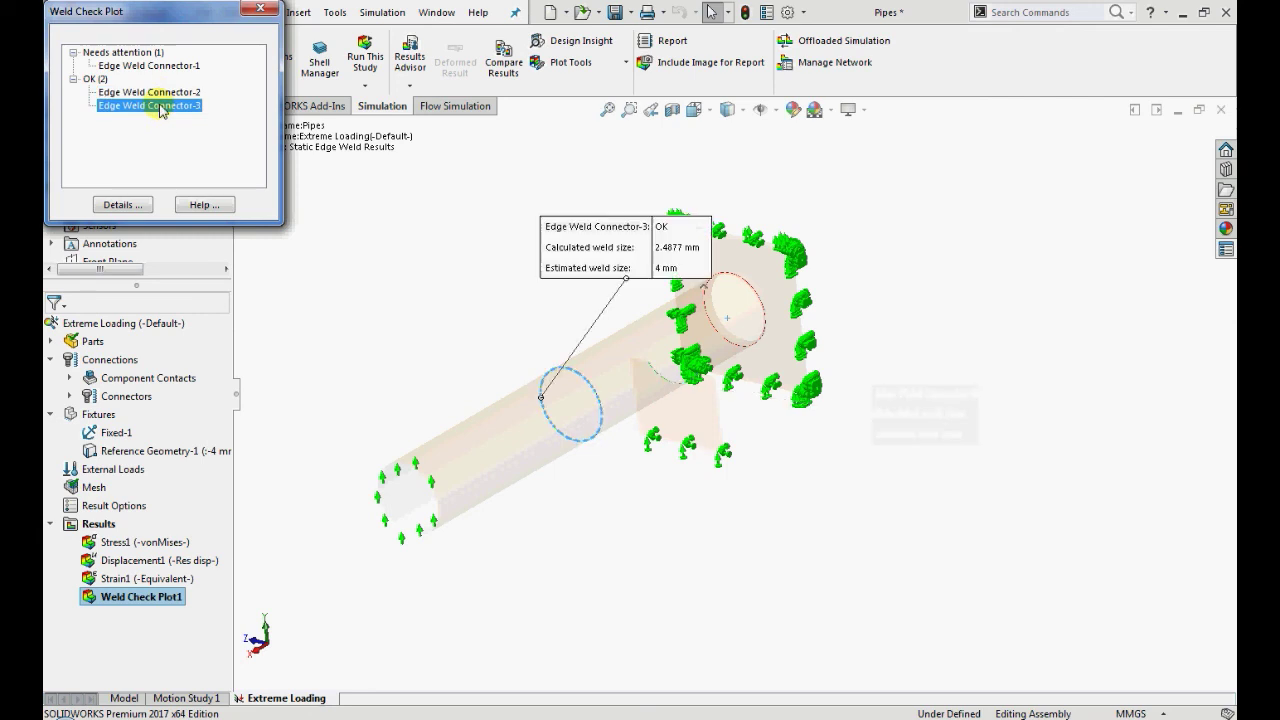